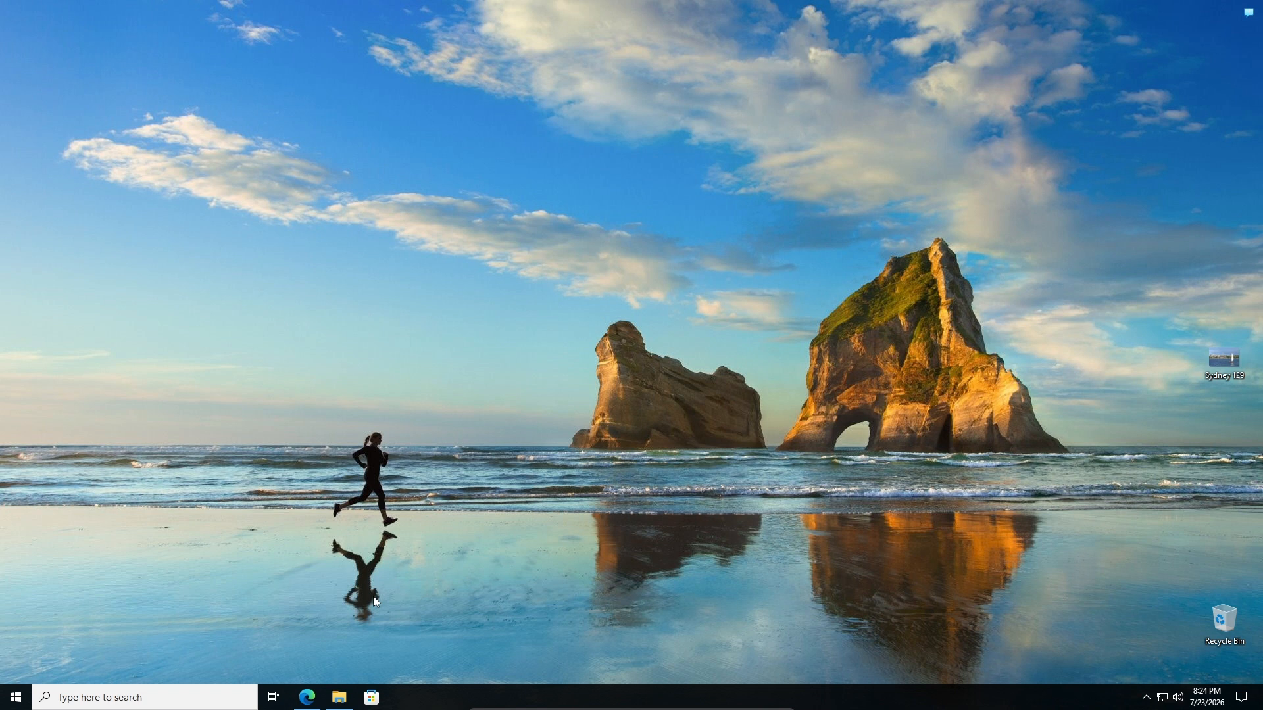
# Step: Download the Windows x64 MSI installer VeraCrypt_Setup_x64_1.26.29.msi from the VeraCrypt website's downloads page in Edge
pyautogui.click(306, 697)
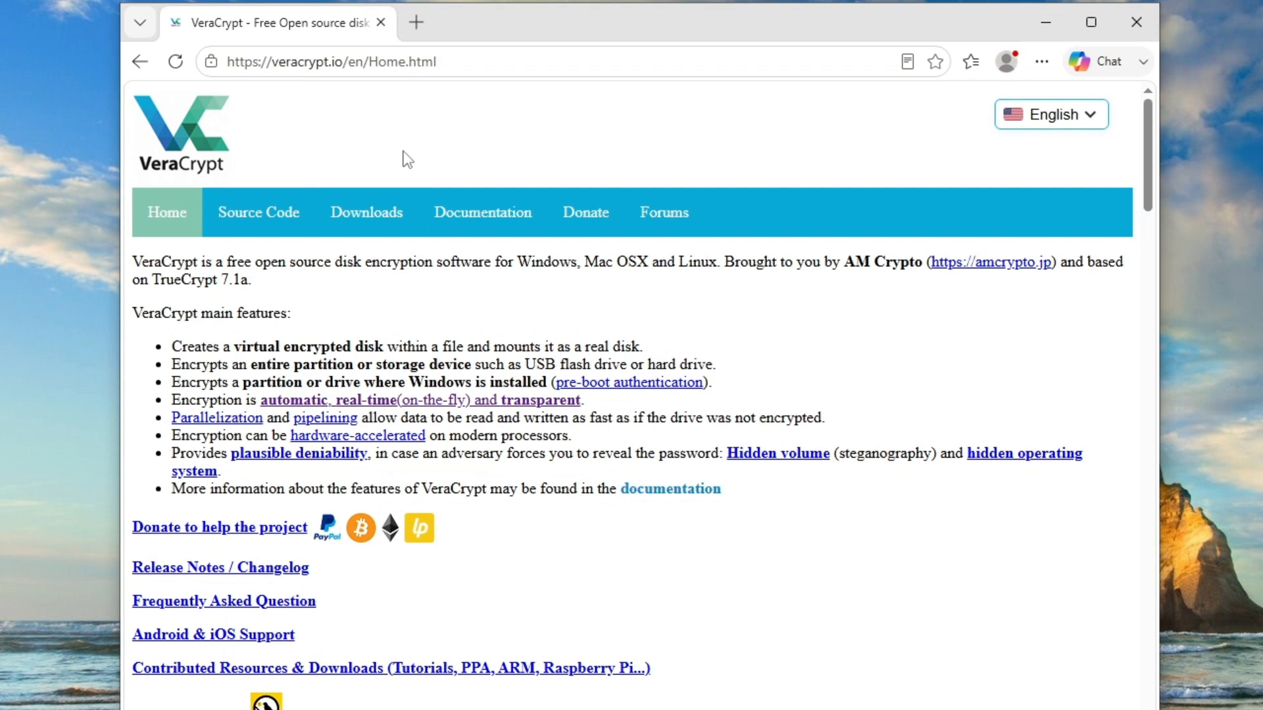
pyautogui.click(400, 210)
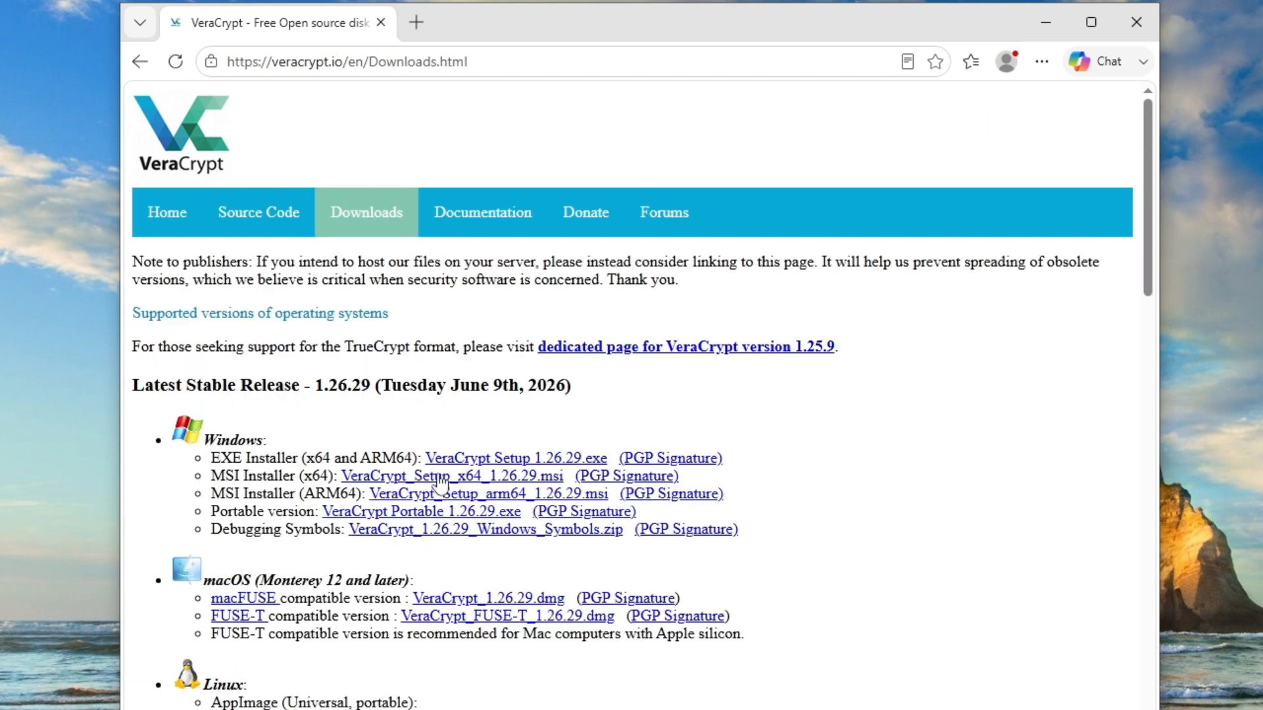
pyautogui.click(439, 479)
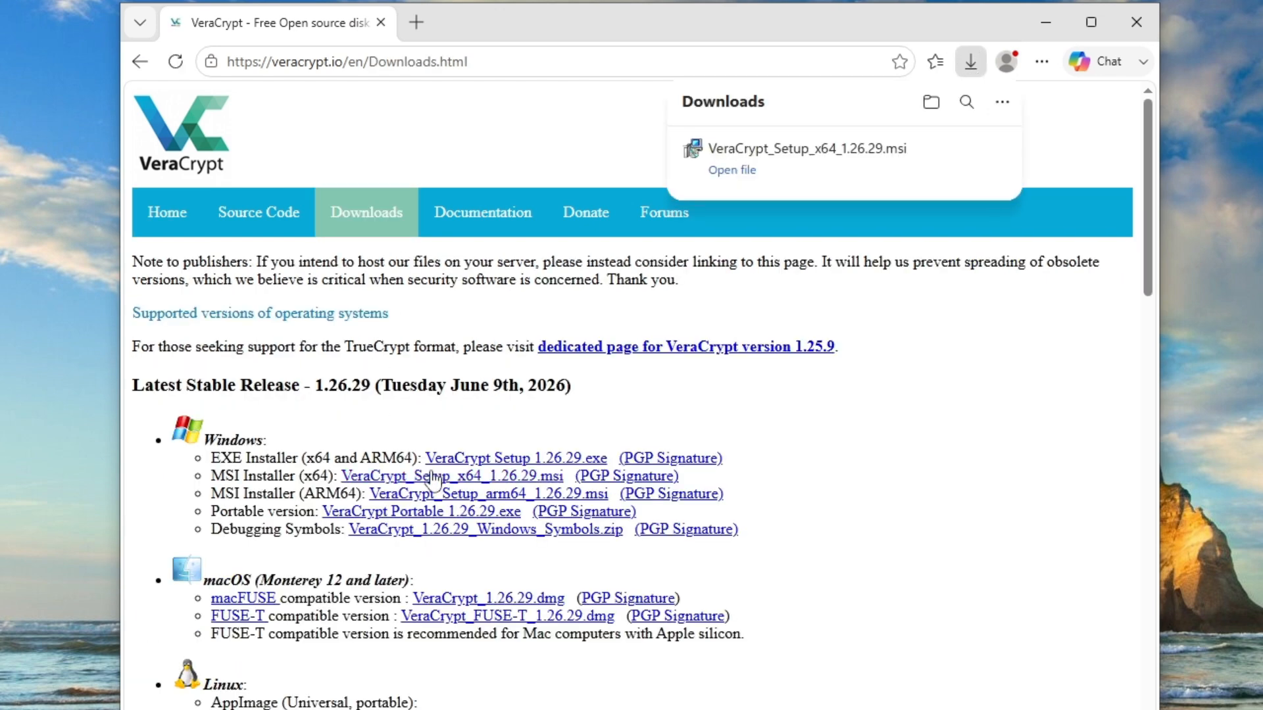
# Step: Install VeraCrypt 1.26.29 to C:\Program Files\VeraCrypt\ with the default options, accepting the license agreement, and minimize the browser
pyautogui.click(861, 148)
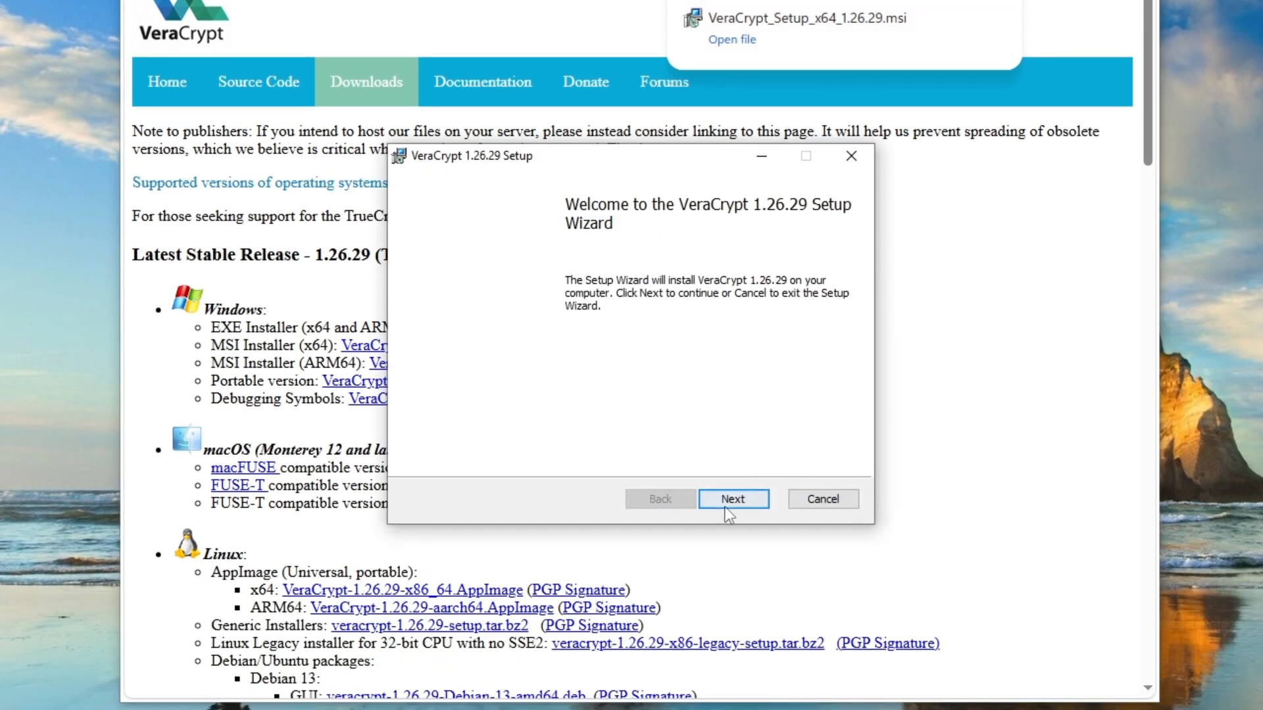
pyautogui.click(726, 506)
pyautogui.click(526, 454)
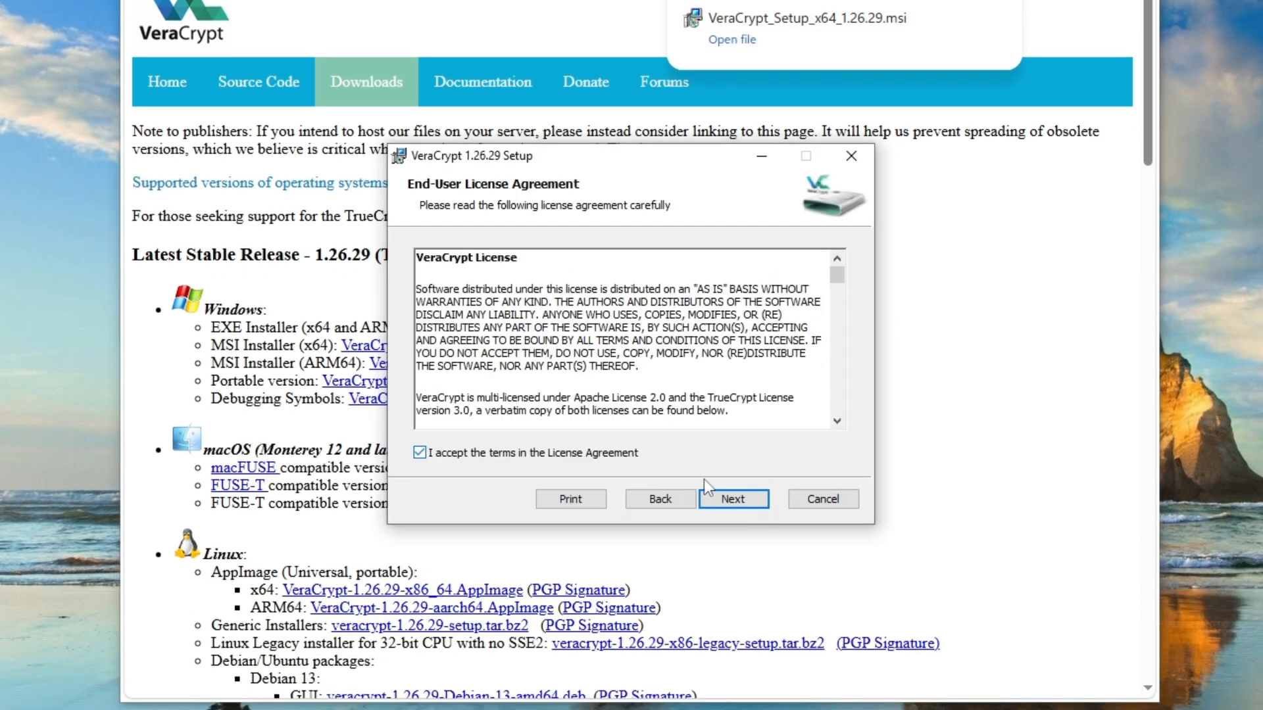
pyautogui.click(718, 501)
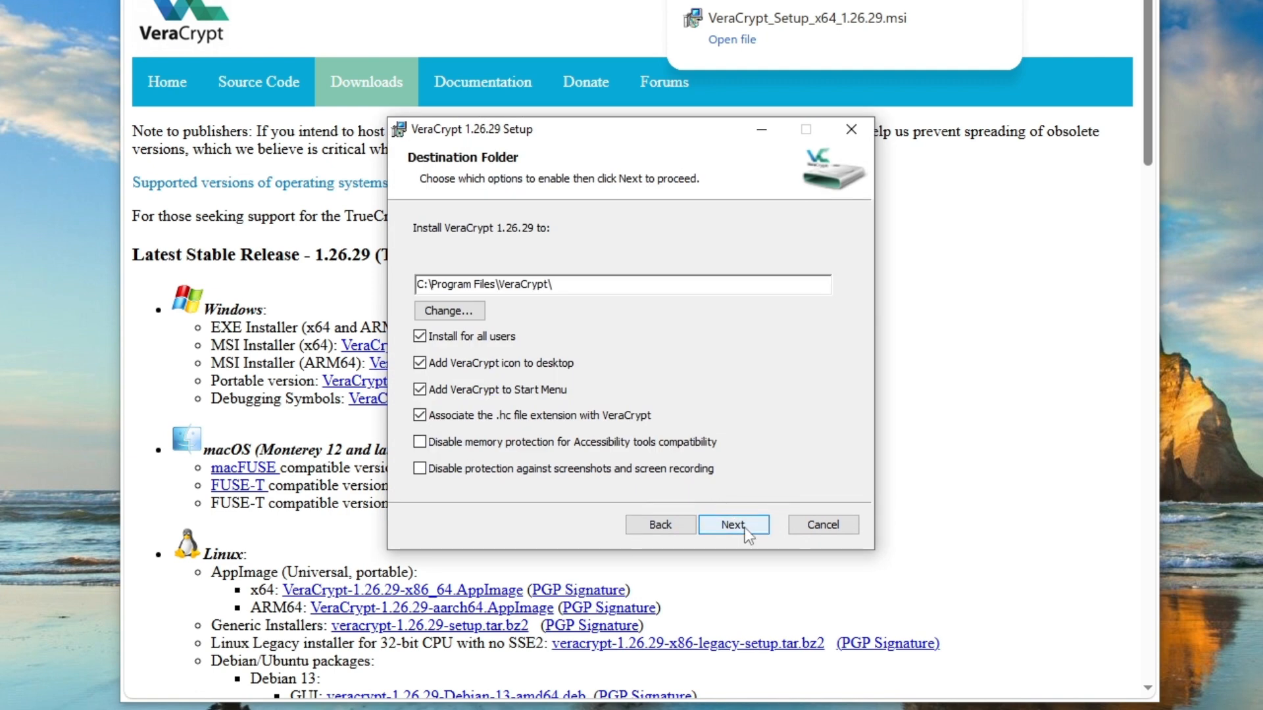
pyautogui.click(744, 527)
pyautogui.click(739, 503)
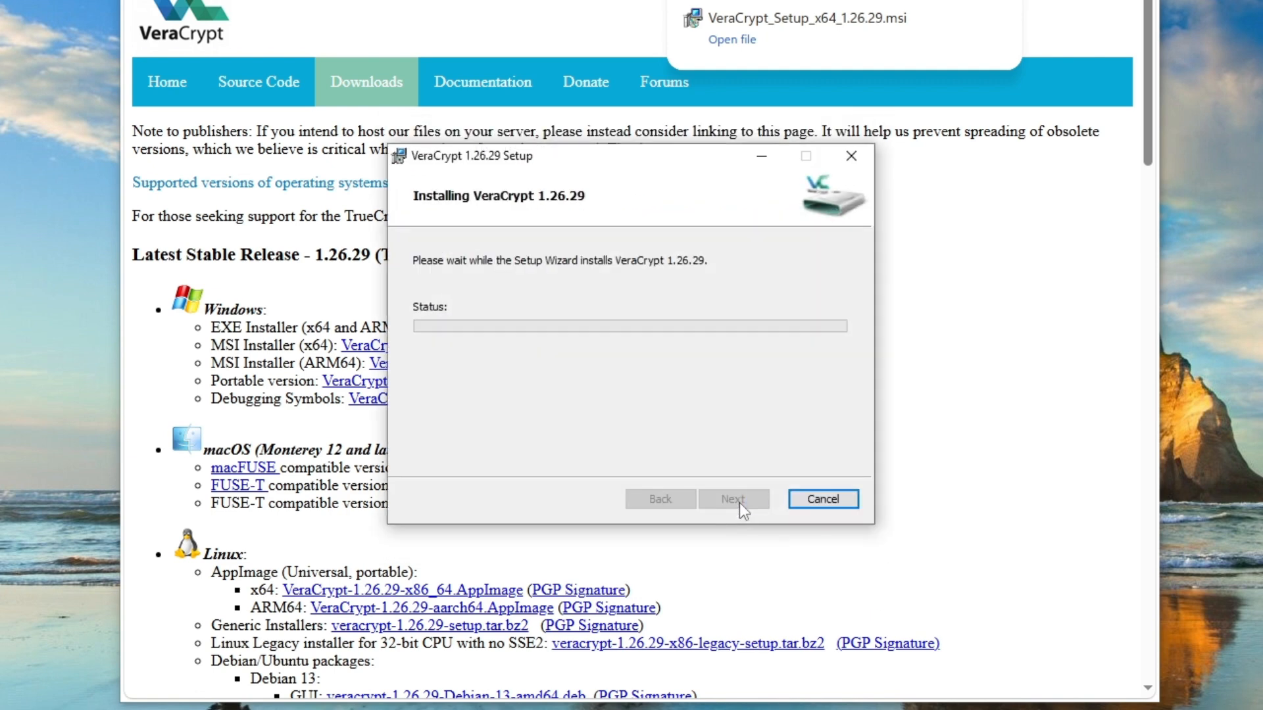
pyautogui.click(550, 475)
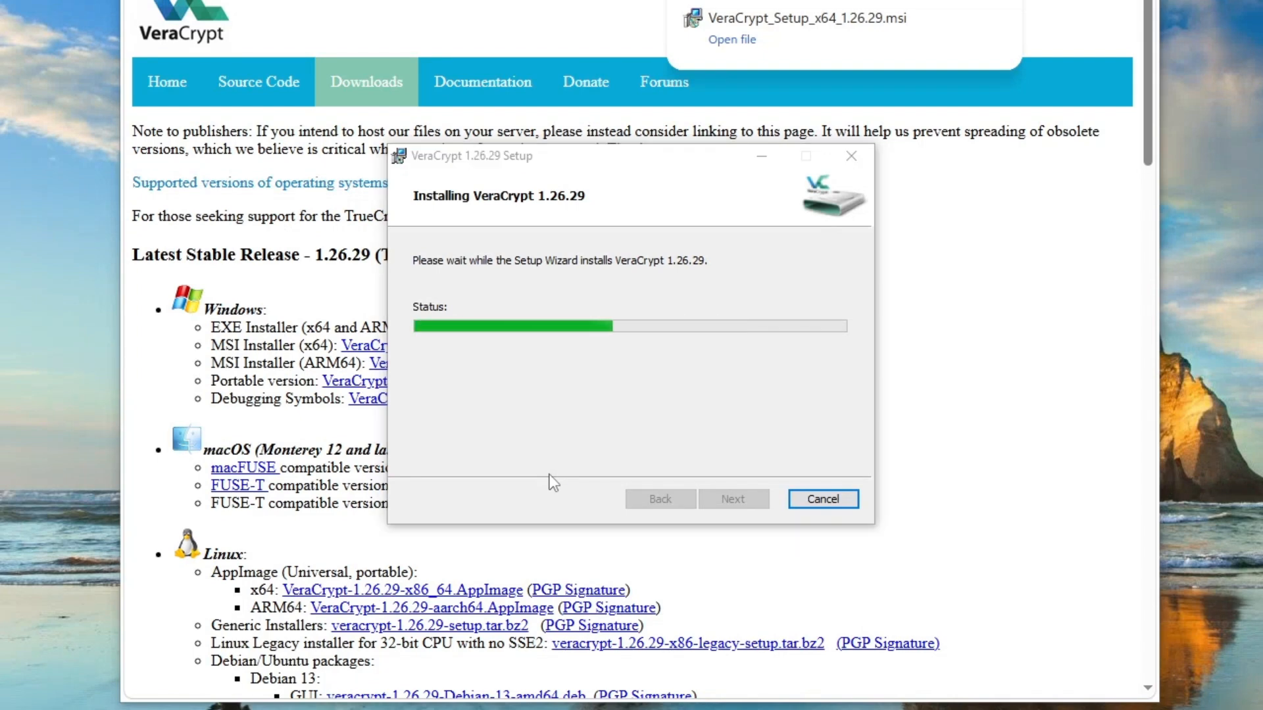
pyautogui.click(769, 414)
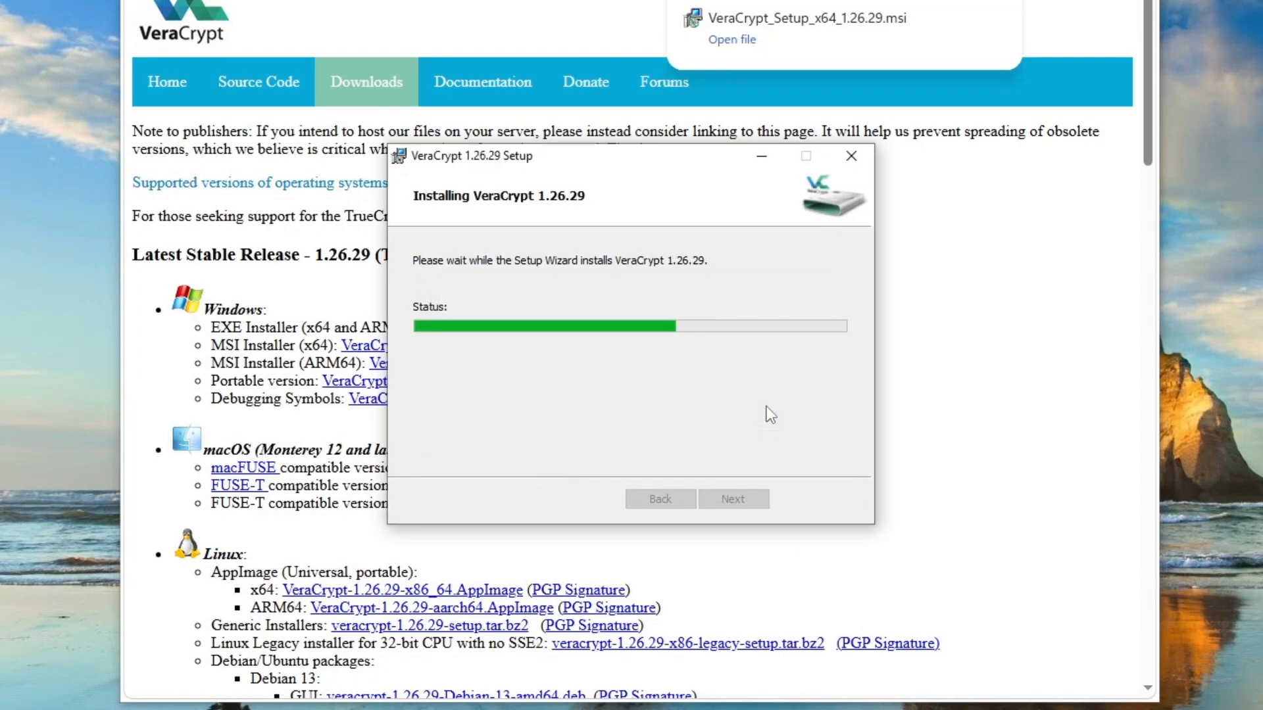
pyautogui.click(733, 497)
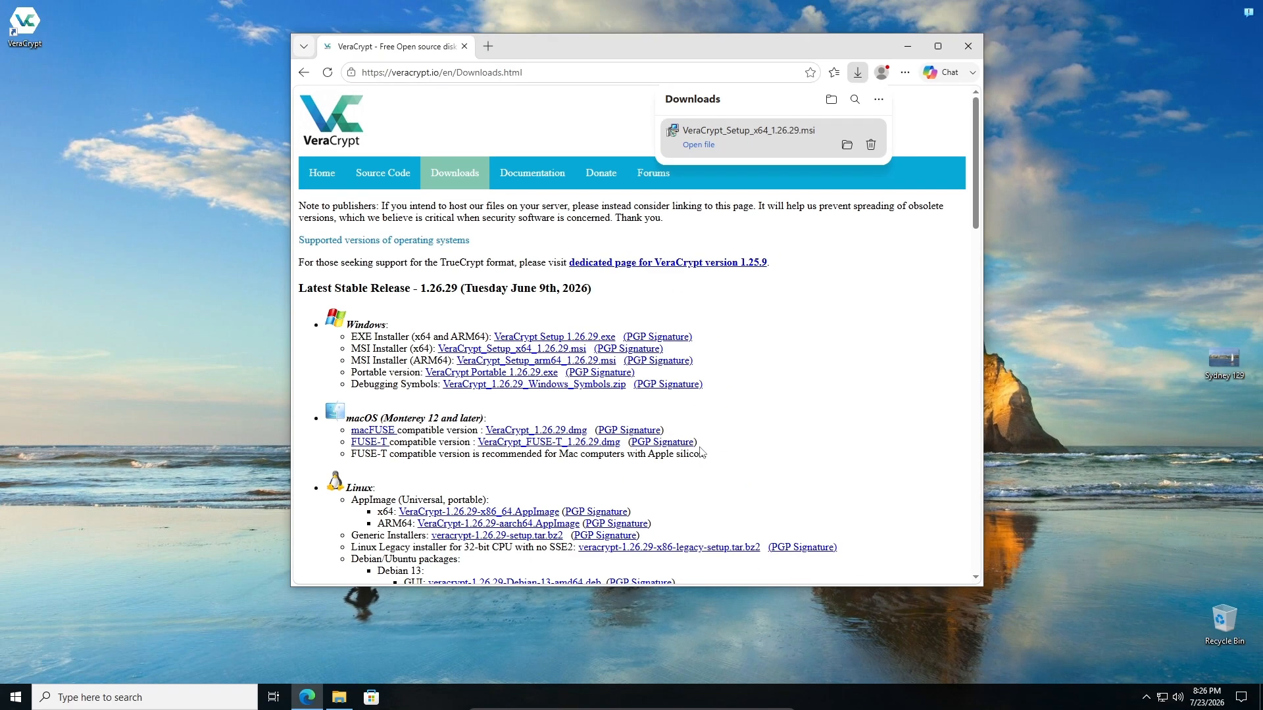
pyautogui.click(918, 49)
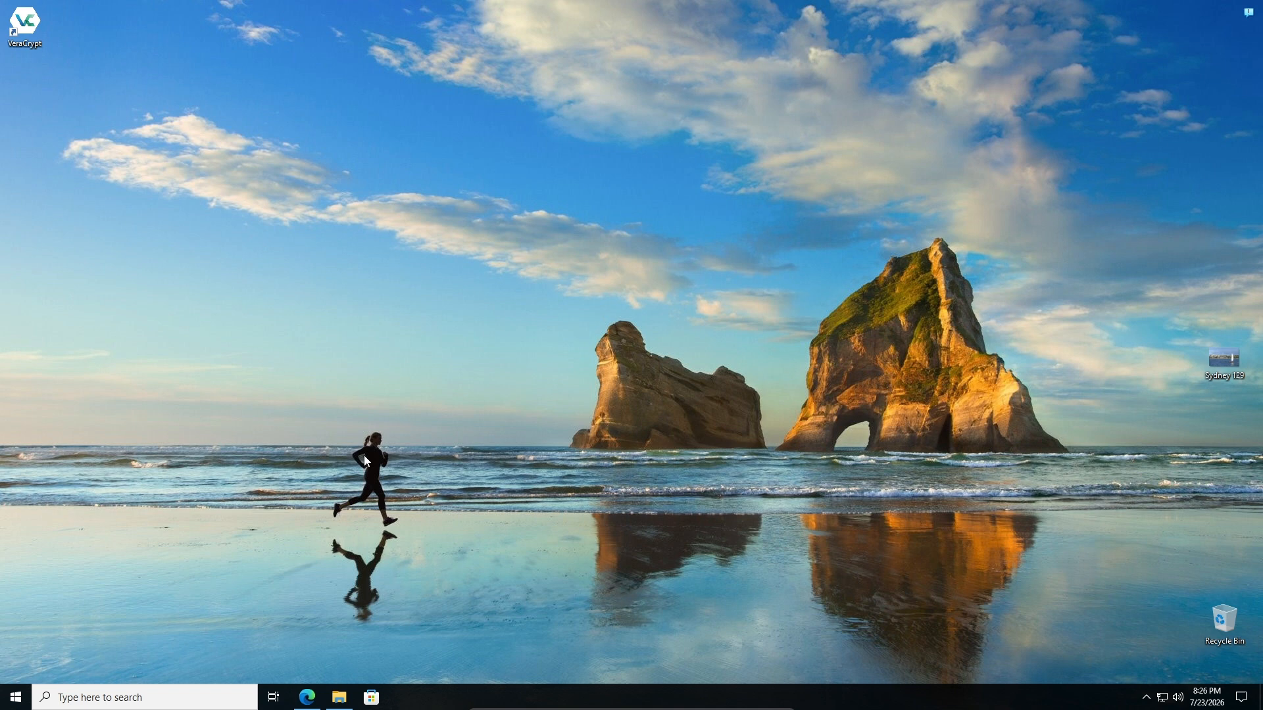
# Step: Show the drives in File Explorer, switch to VeraCrypt and start creating a standard volume on a non-system partition/drive, allowing the elevation request
pyautogui.click(339, 697)
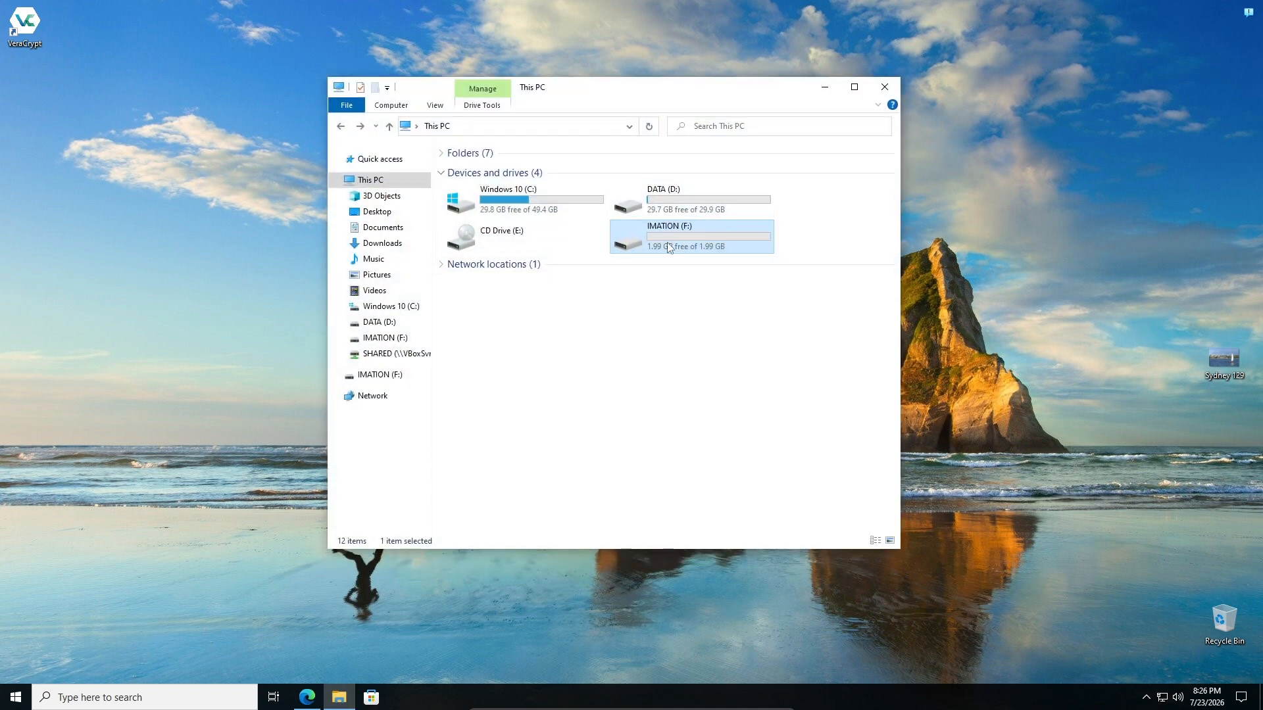
pyautogui.doubleClick(24, 23)
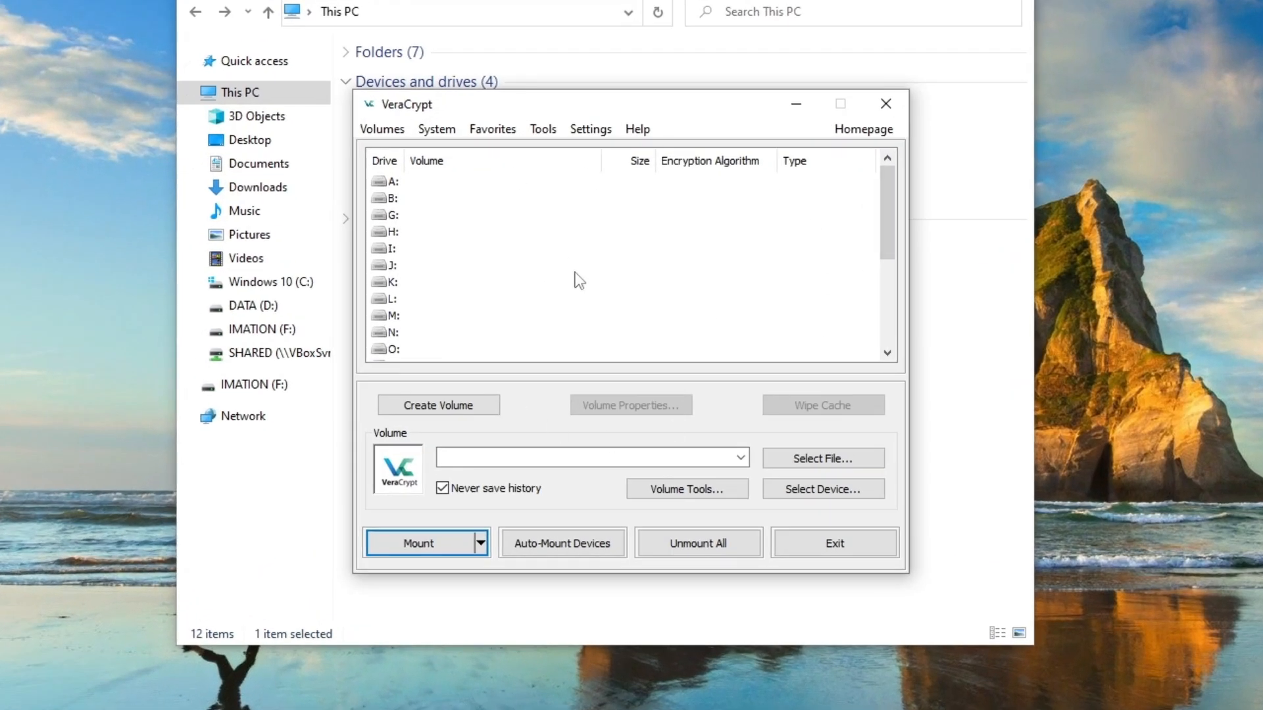
pyautogui.click(447, 399)
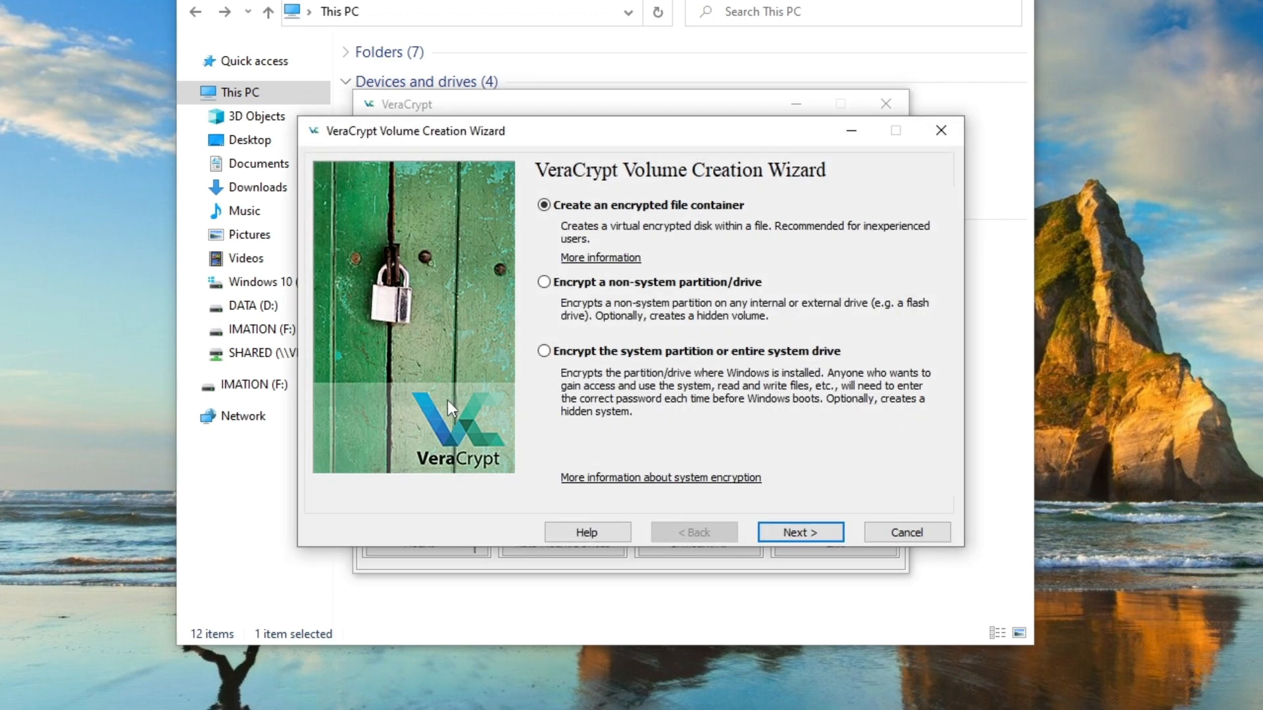
pyautogui.click(582, 287)
pyautogui.click(776, 538)
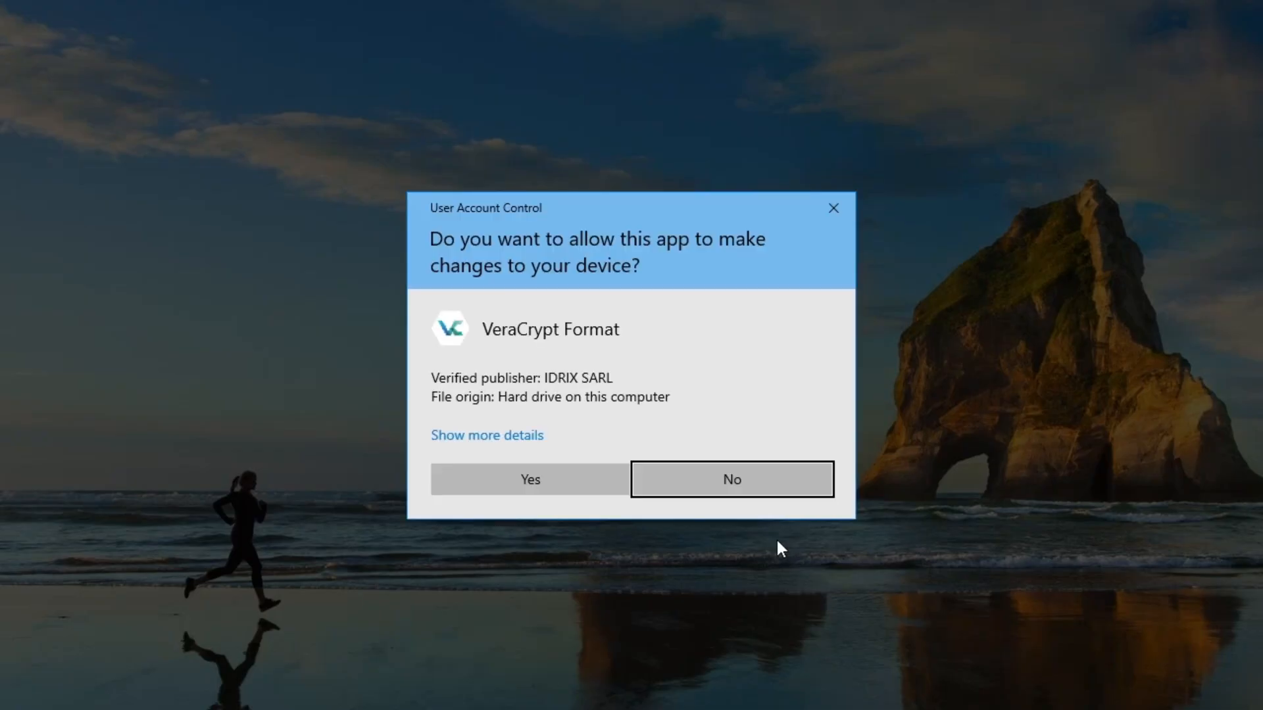
pyautogui.click(589, 479)
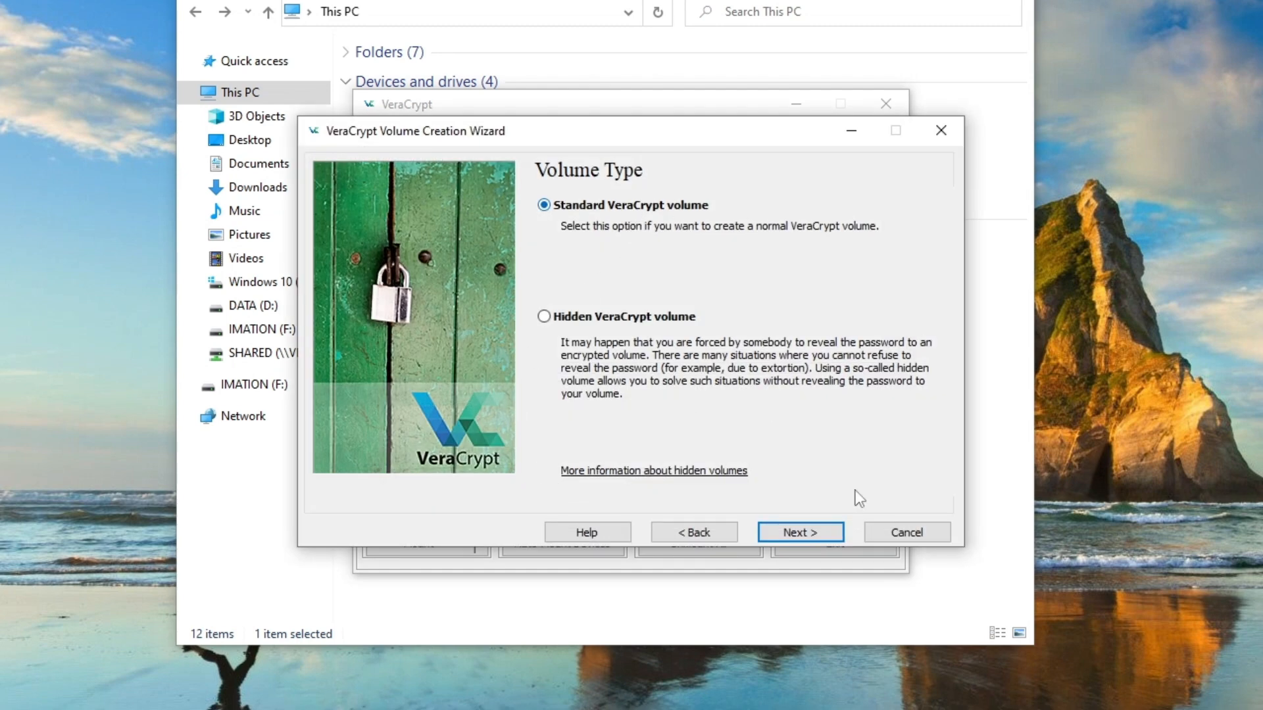
pyautogui.click(810, 536)
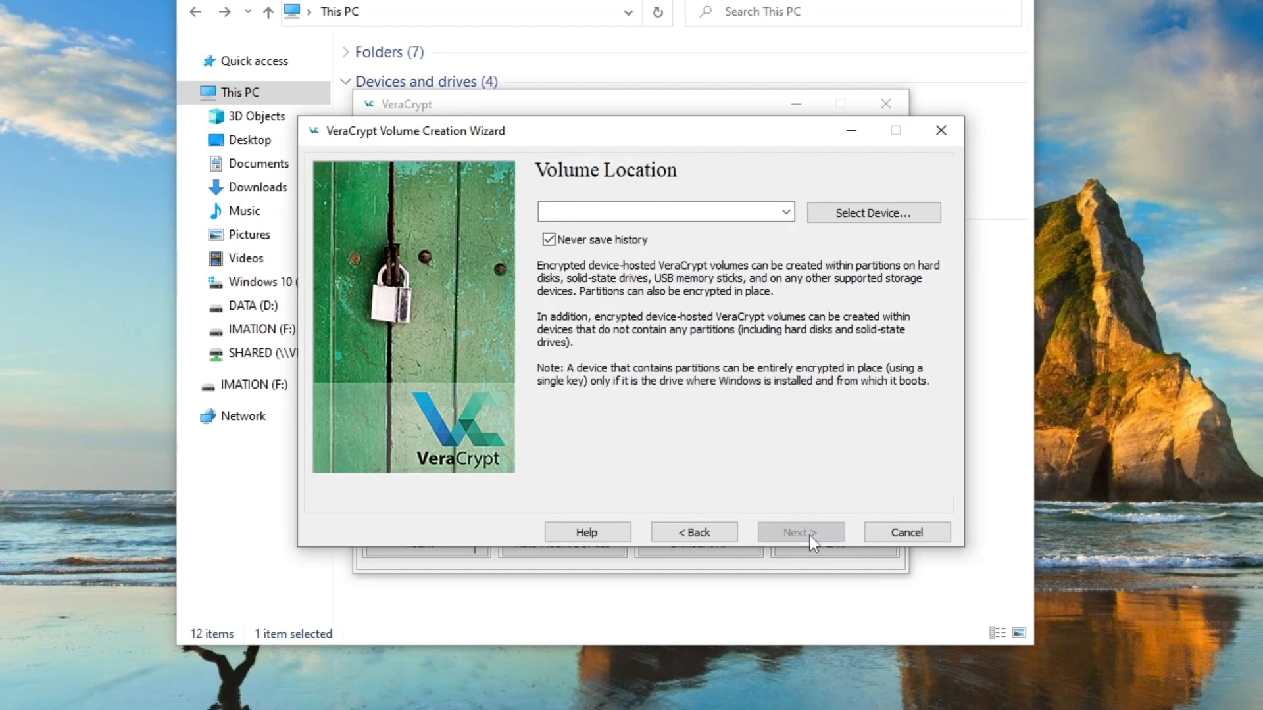
# Step: Set the volume location to Removable Disk 1, the 2.0 GiB IMATION drive F:
pyautogui.click(889, 215)
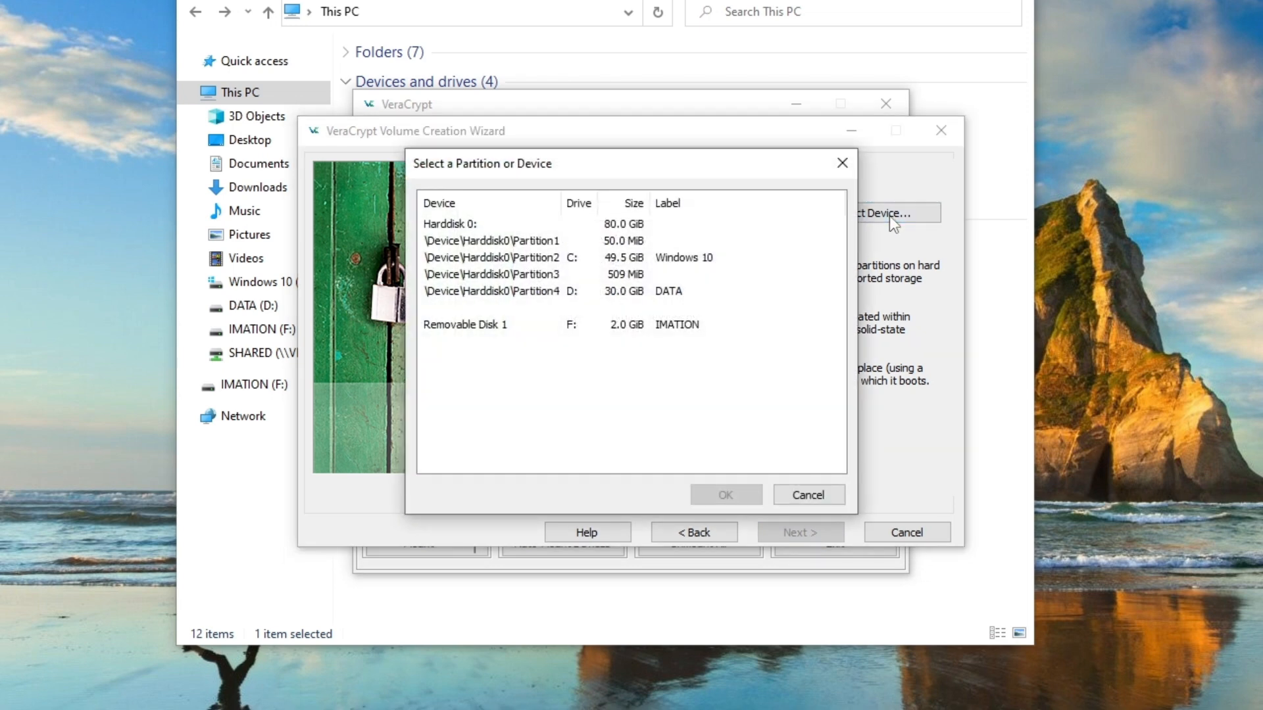
pyautogui.click(479, 326)
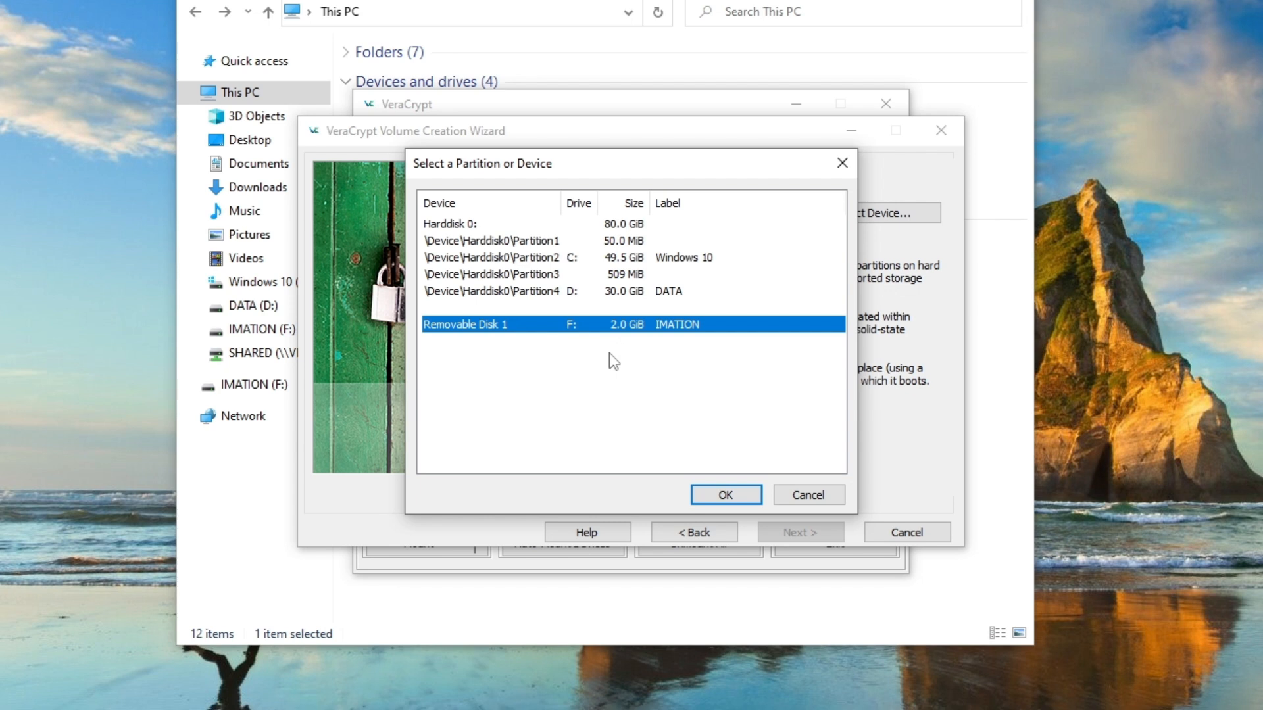
pyautogui.click(704, 493)
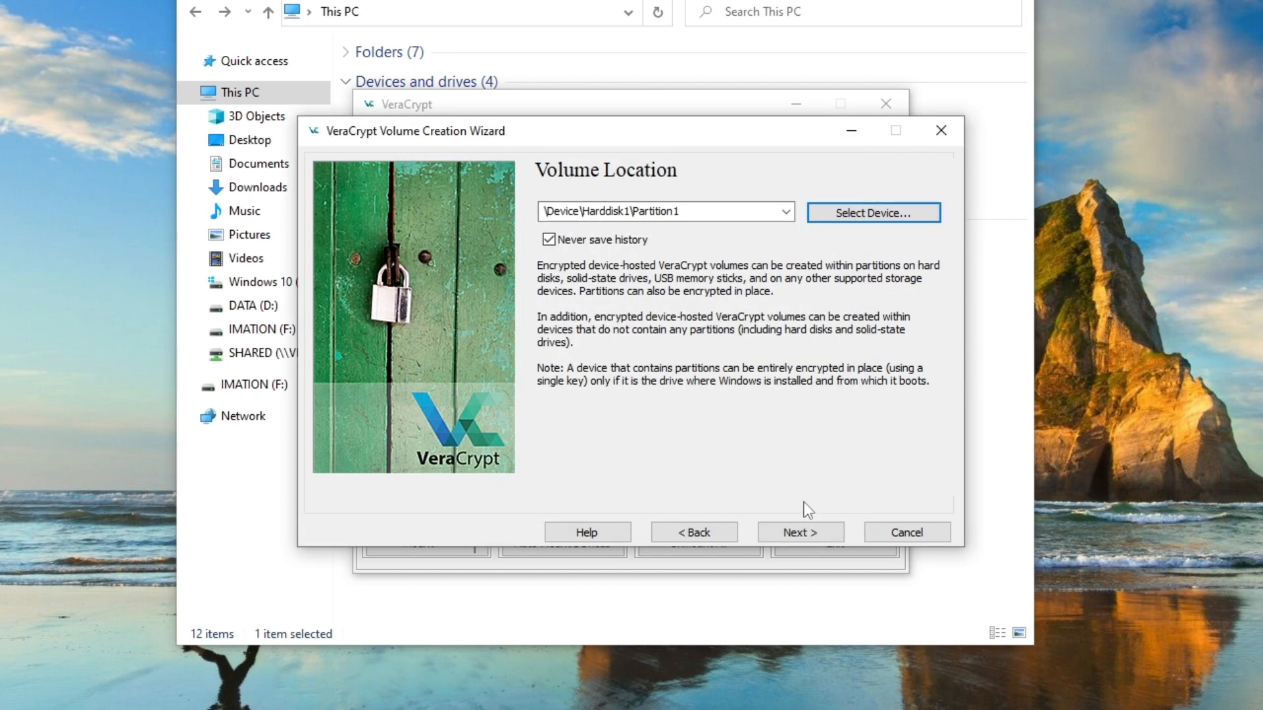
pyautogui.click(815, 536)
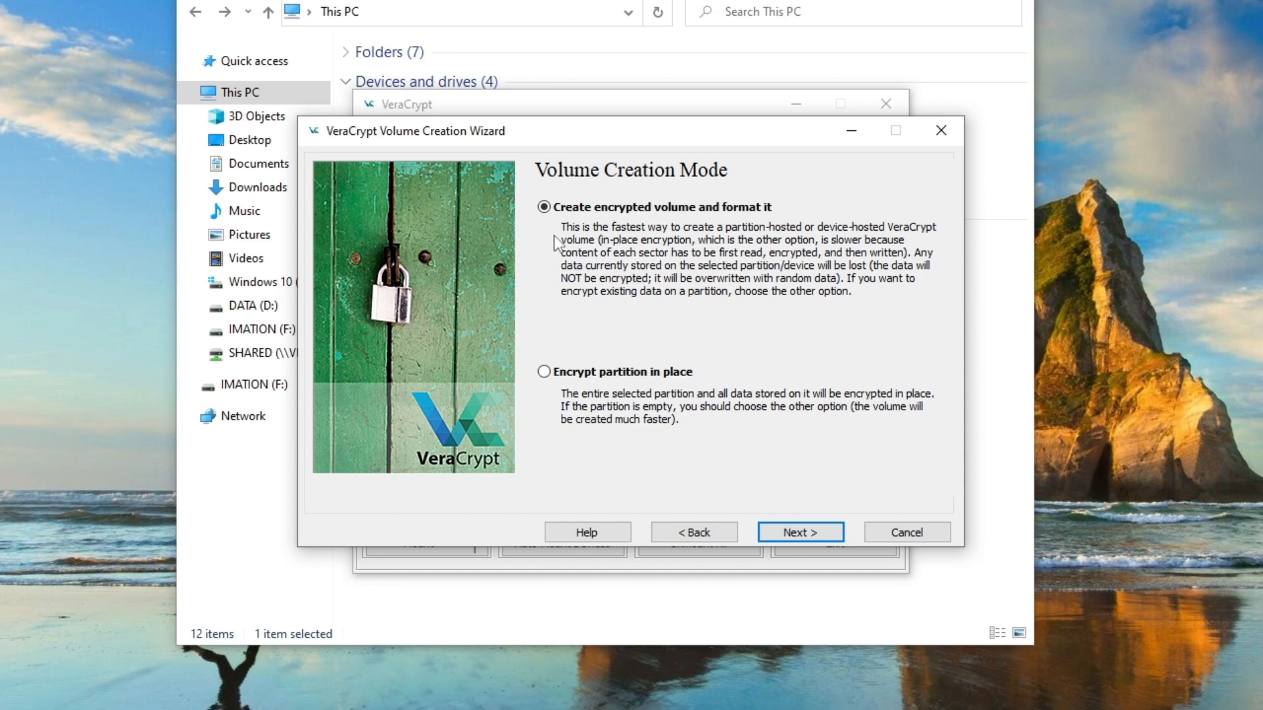
# Step: Choose "Create encrypted volume and format it" as the volume creation mode
pyautogui.click(621, 381)
pyautogui.click(643, 207)
pyautogui.click(788, 531)
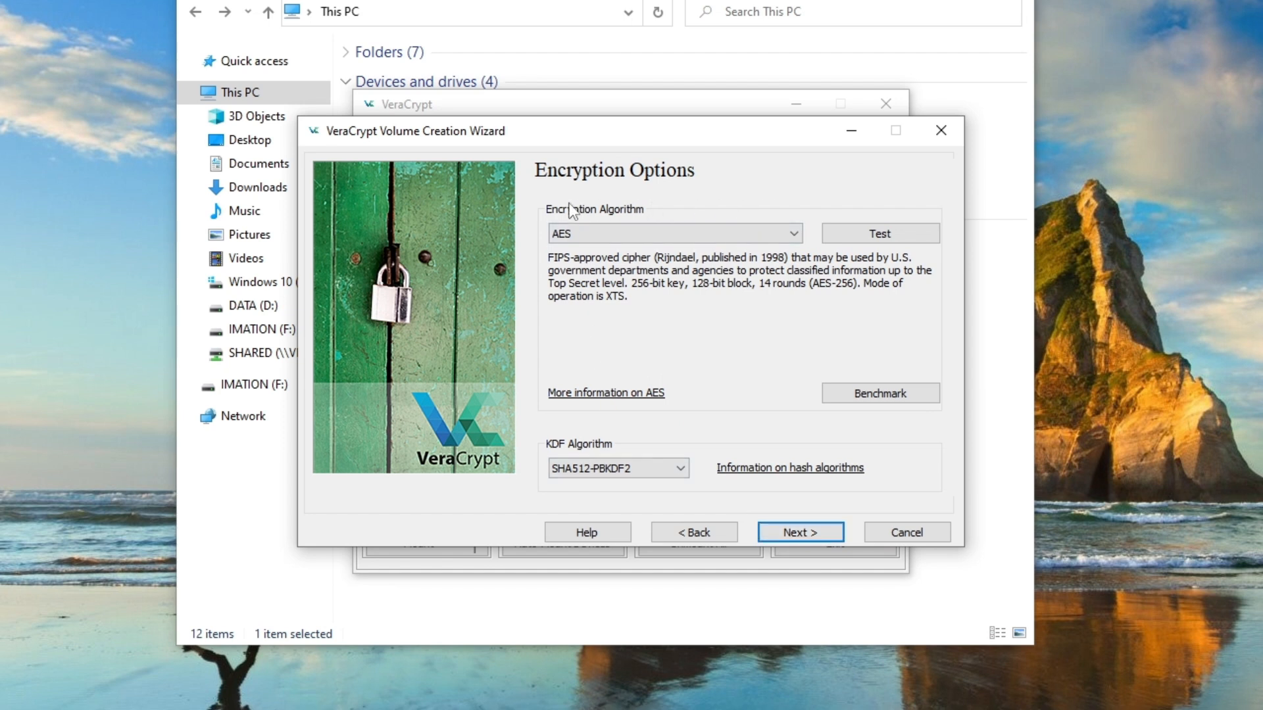
# Step: Select AES as the encryption algorithm and view its documentation page
pyautogui.click(716, 231)
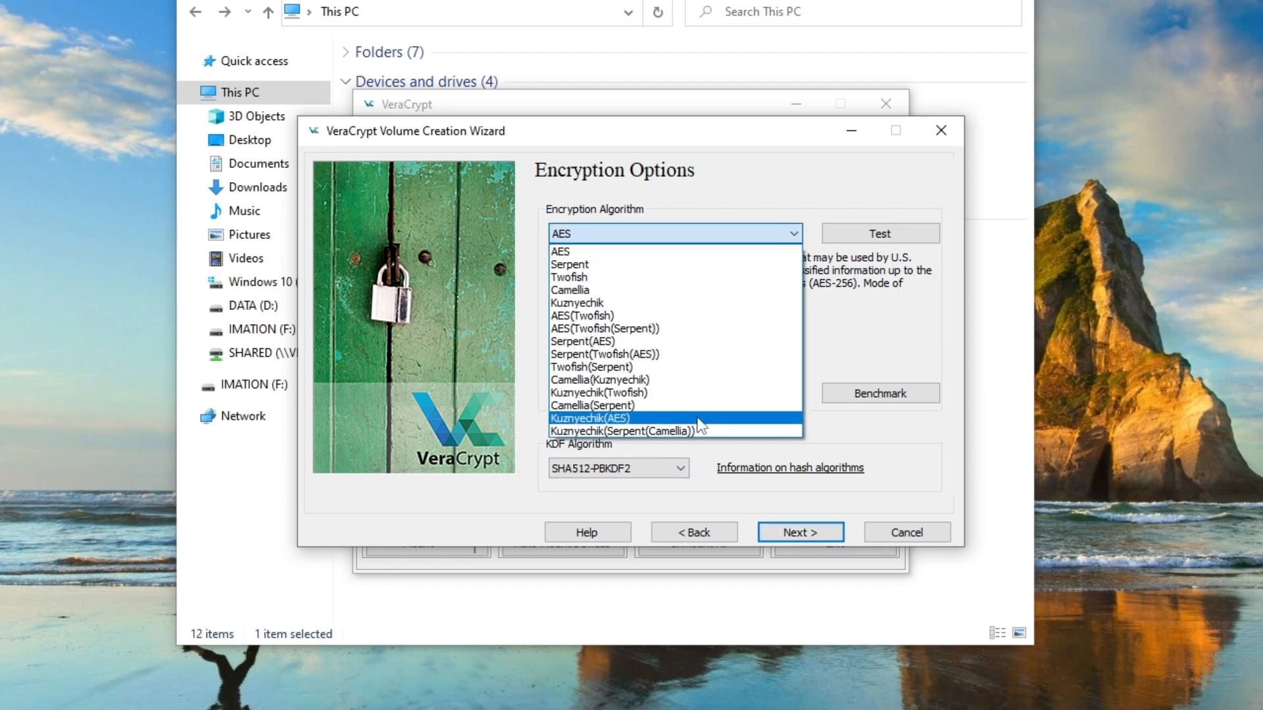
pyautogui.click(685, 251)
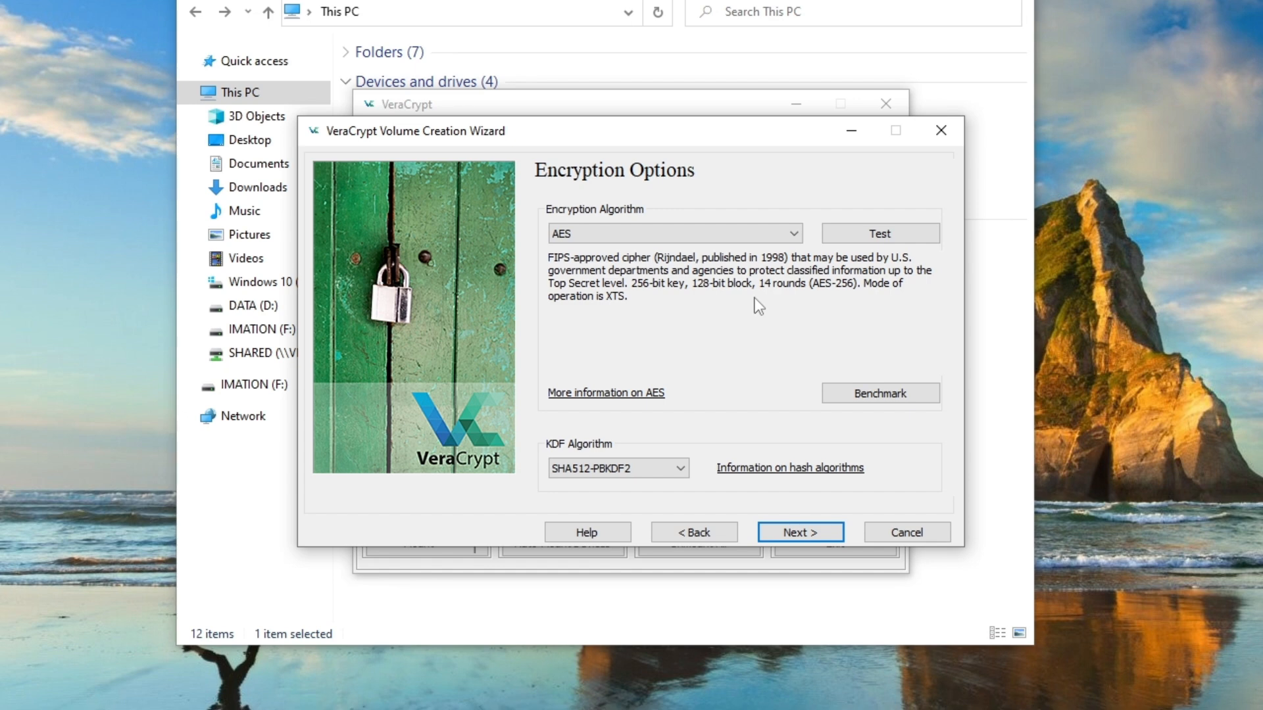
pyautogui.click(623, 394)
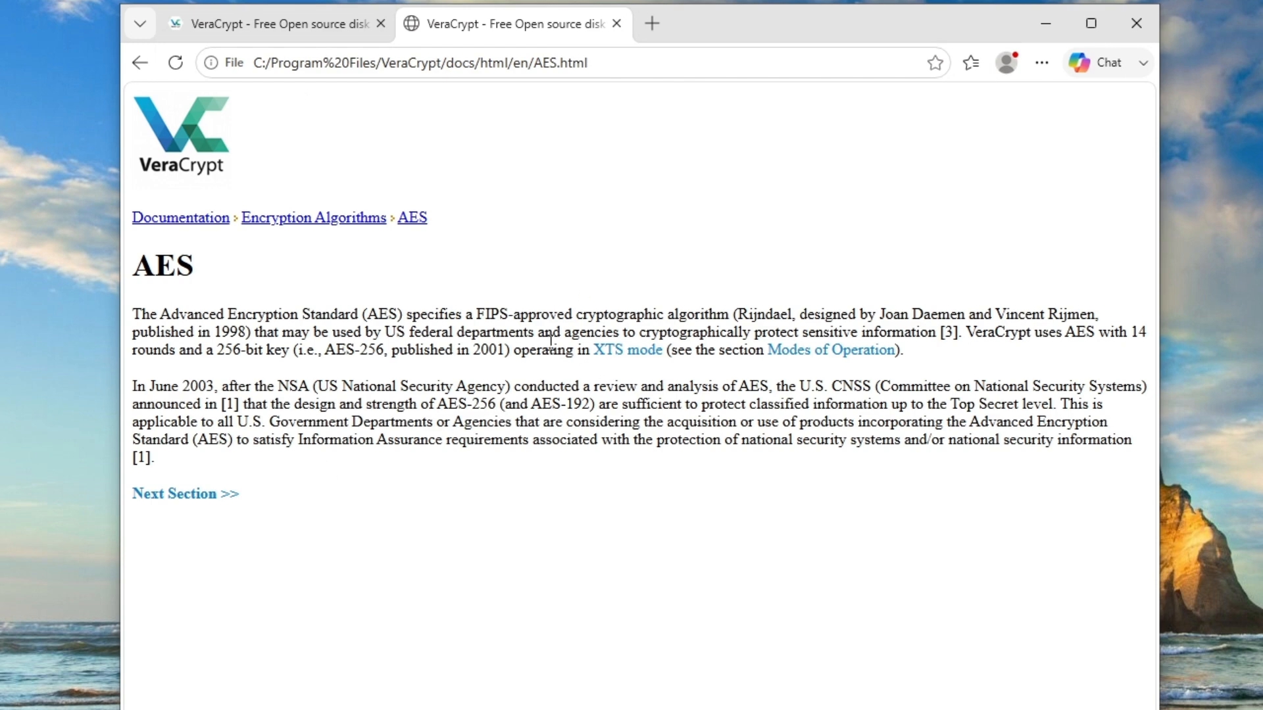
pyautogui.click(1135, 23)
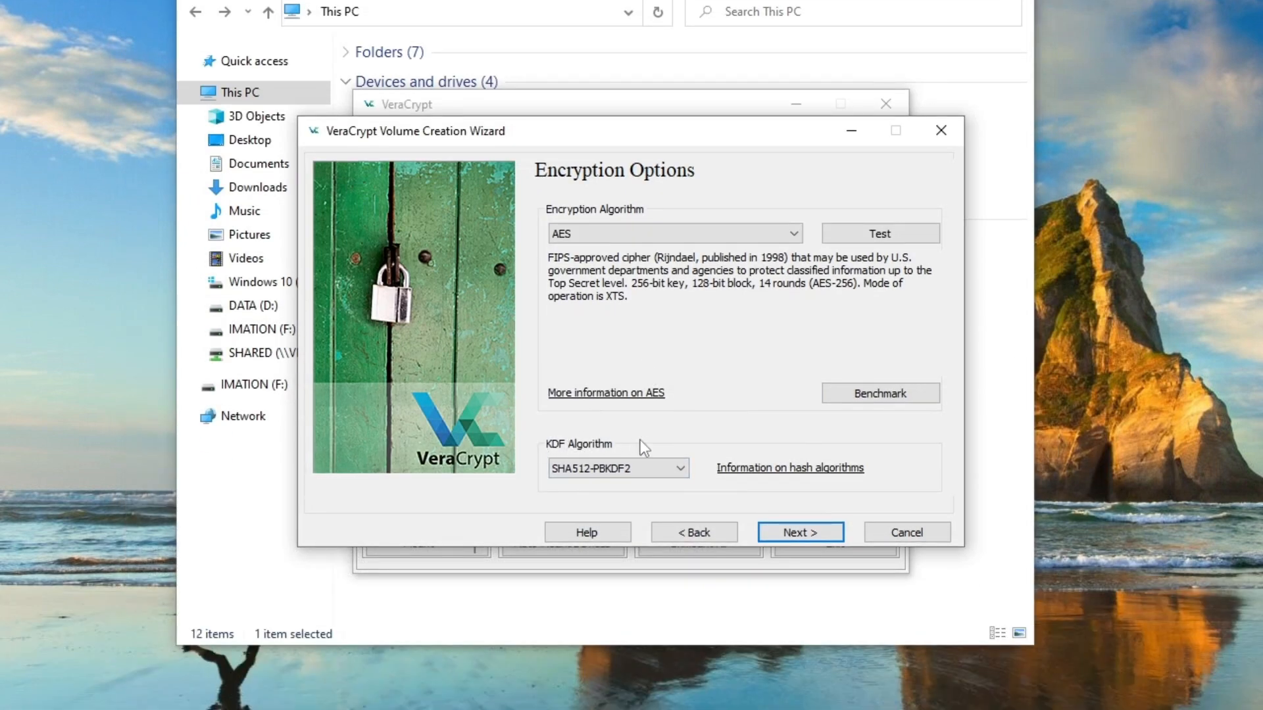
# Step: Select SHA512-PBKDF2 as the KDF algorithm, view the hash algorithm information, and accept the encryption options
pyautogui.click(677, 467)
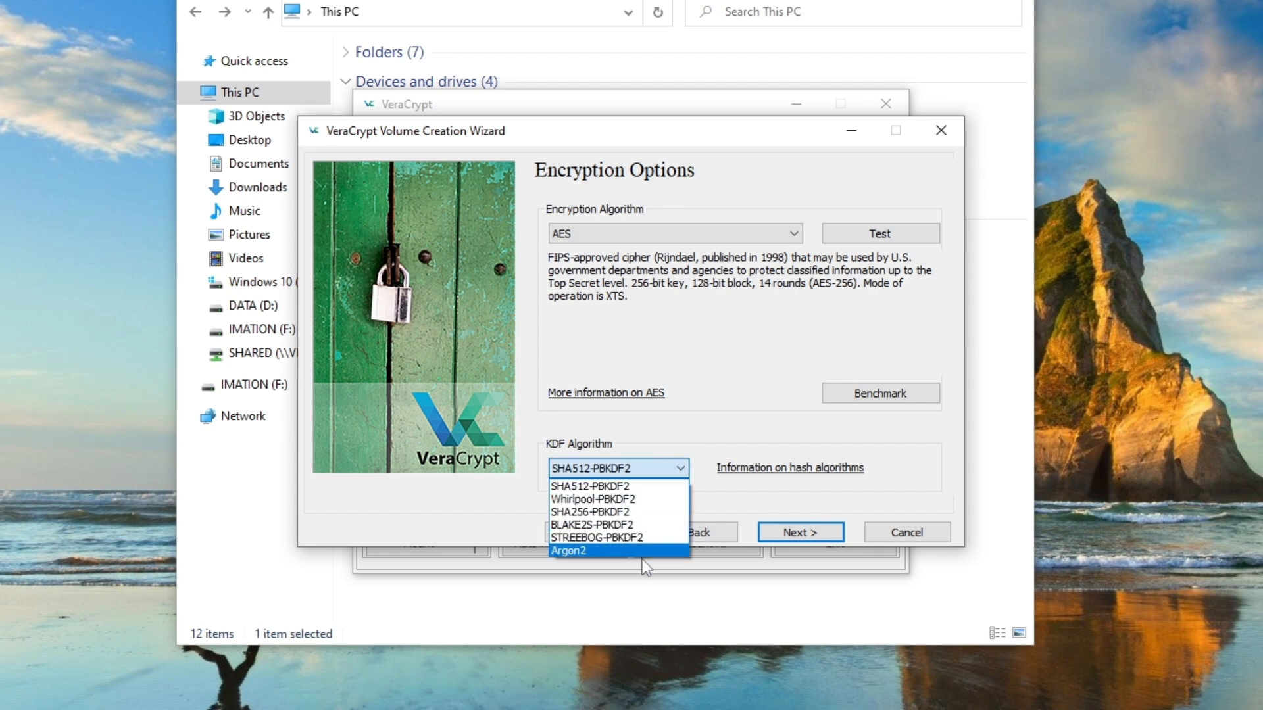
pyautogui.click(646, 487)
pyautogui.click(763, 470)
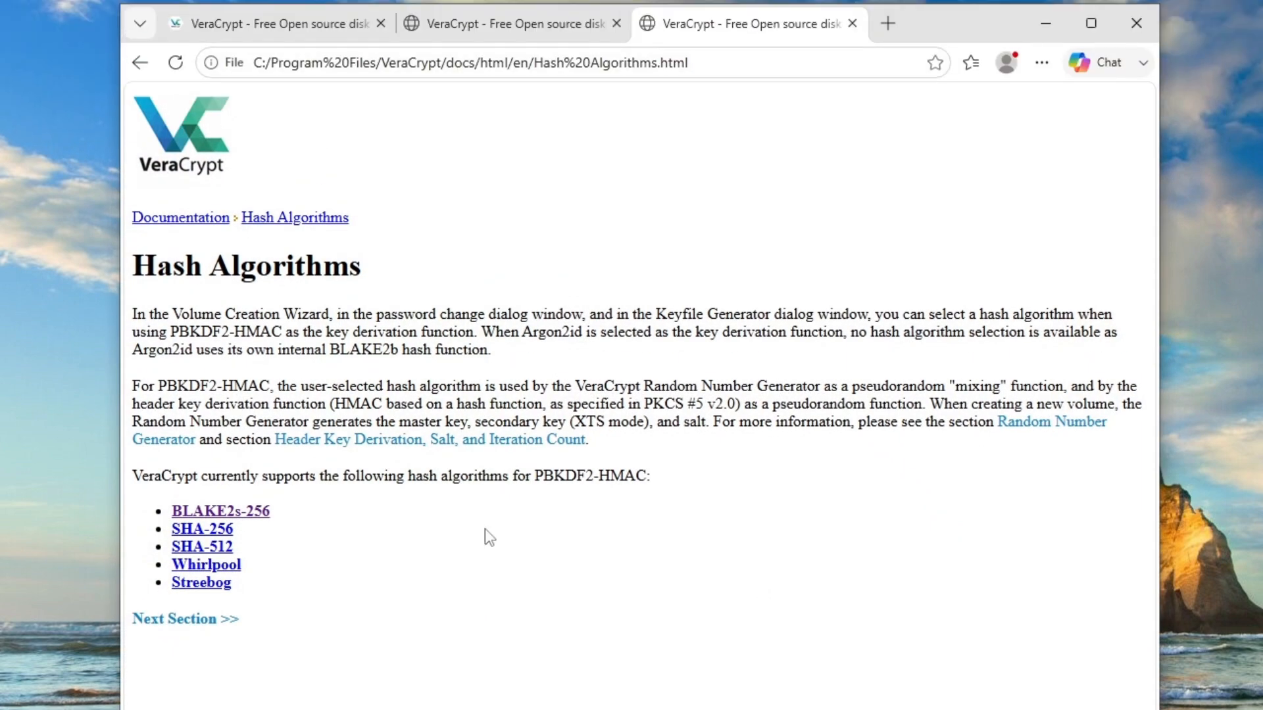
pyautogui.click(1045, 23)
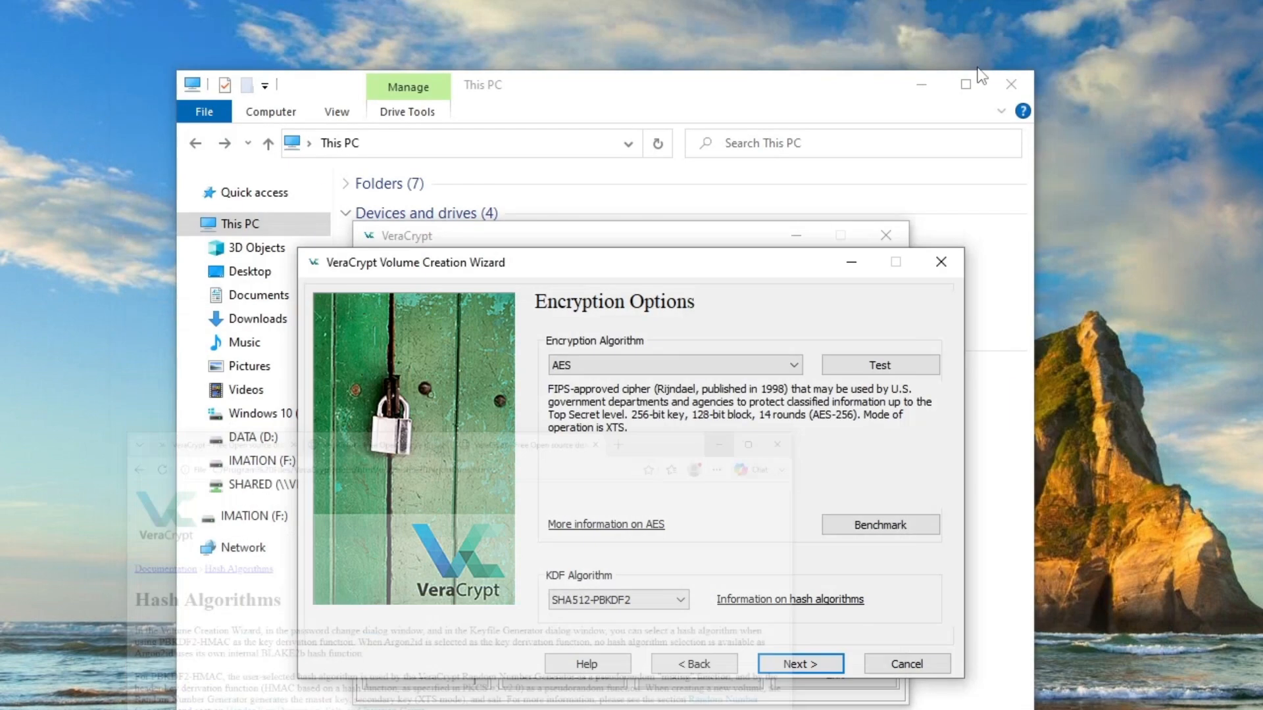
pyautogui.click(799, 661)
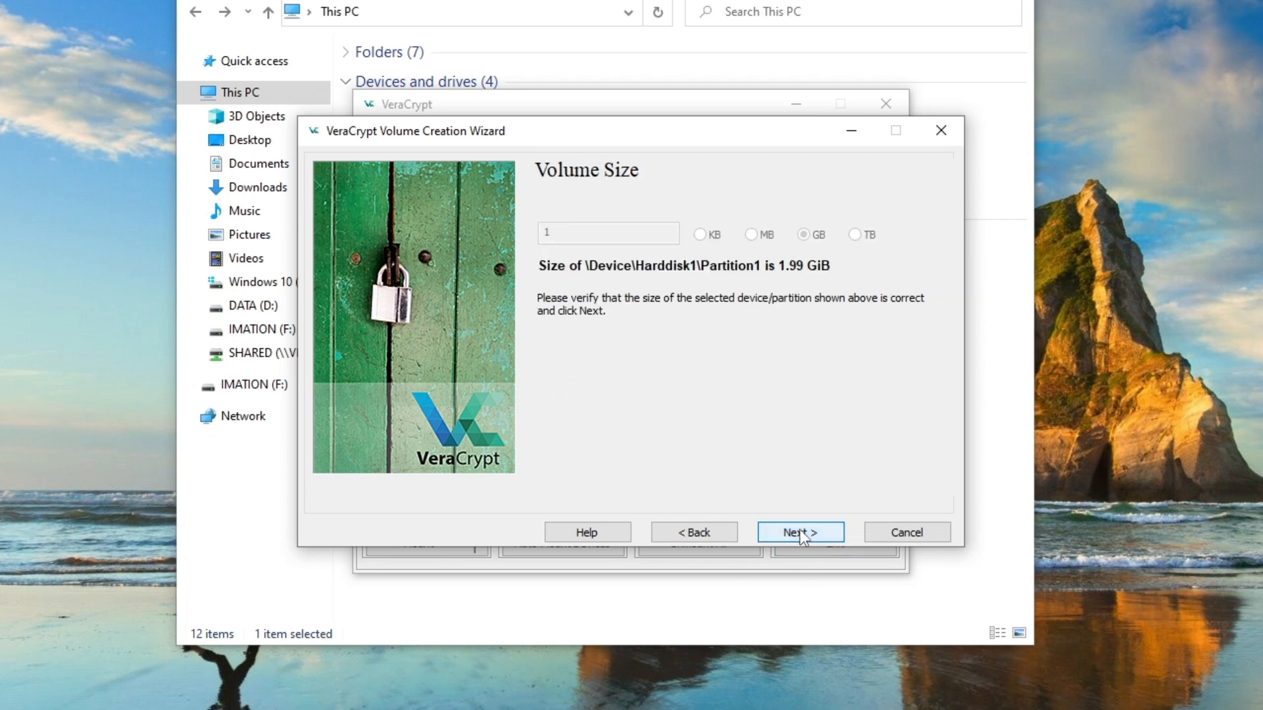
# Step: Accept the volume size, then enter and confirm the volume password, agreeing to use a short one
pyautogui.click(806, 534)
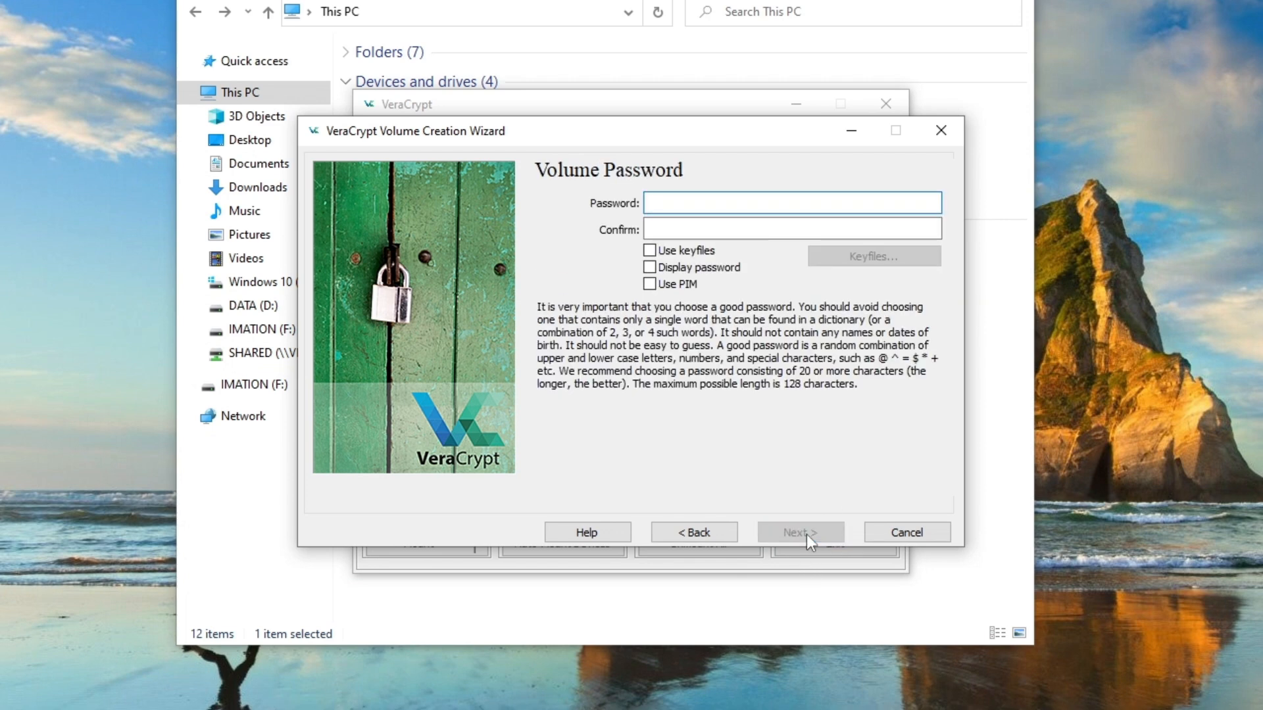
pyautogui.write('•••••••••')
pyautogui.press('Tab')
pyautogui.write('•••••••••')
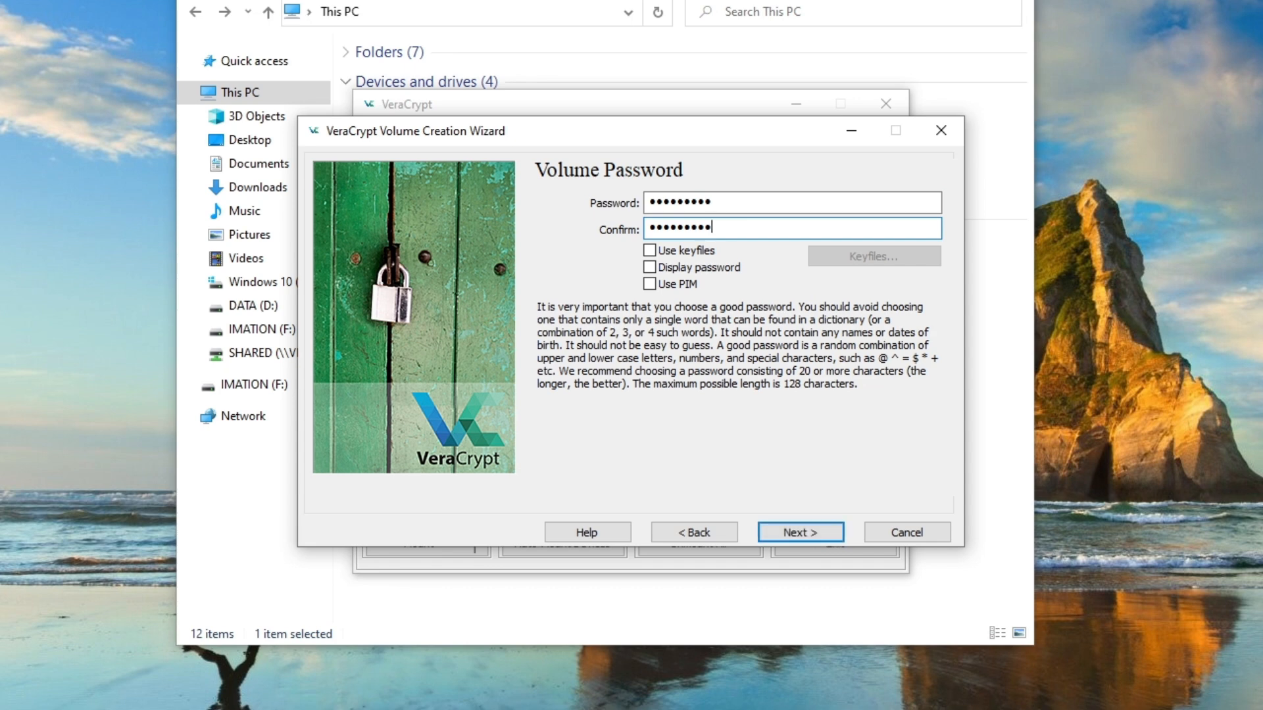
pyautogui.click(769, 532)
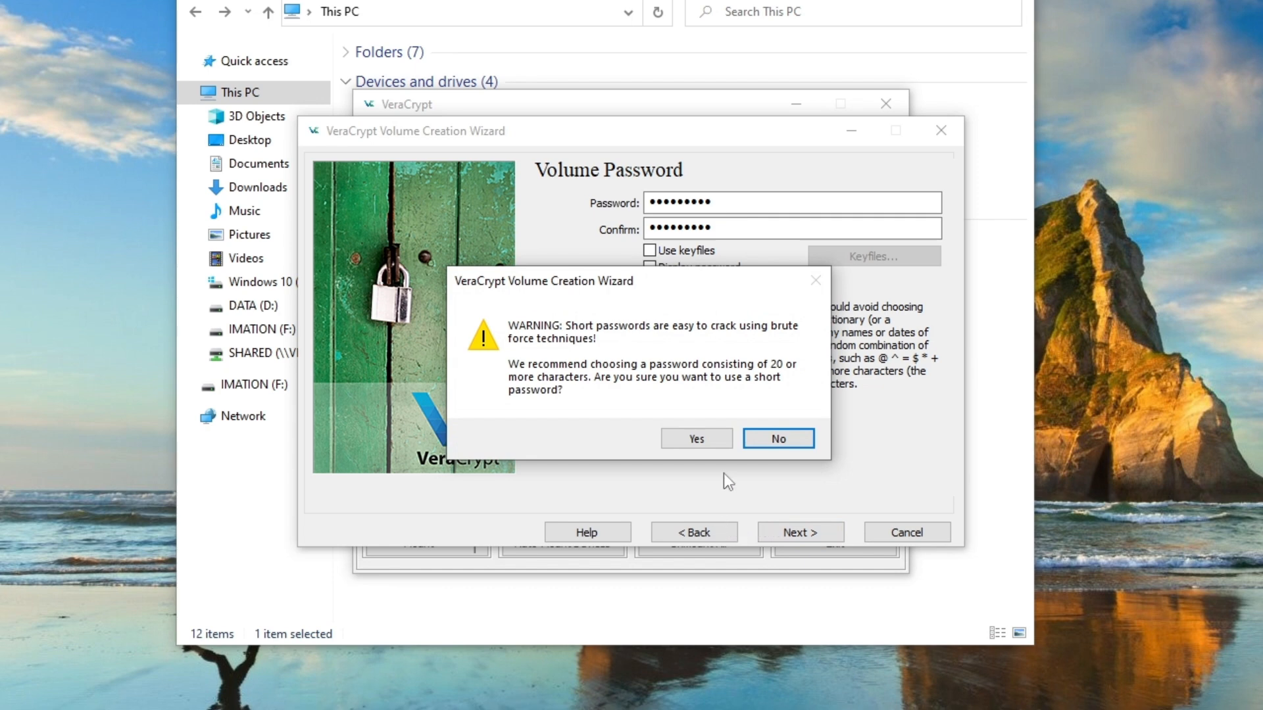
pyautogui.click(712, 444)
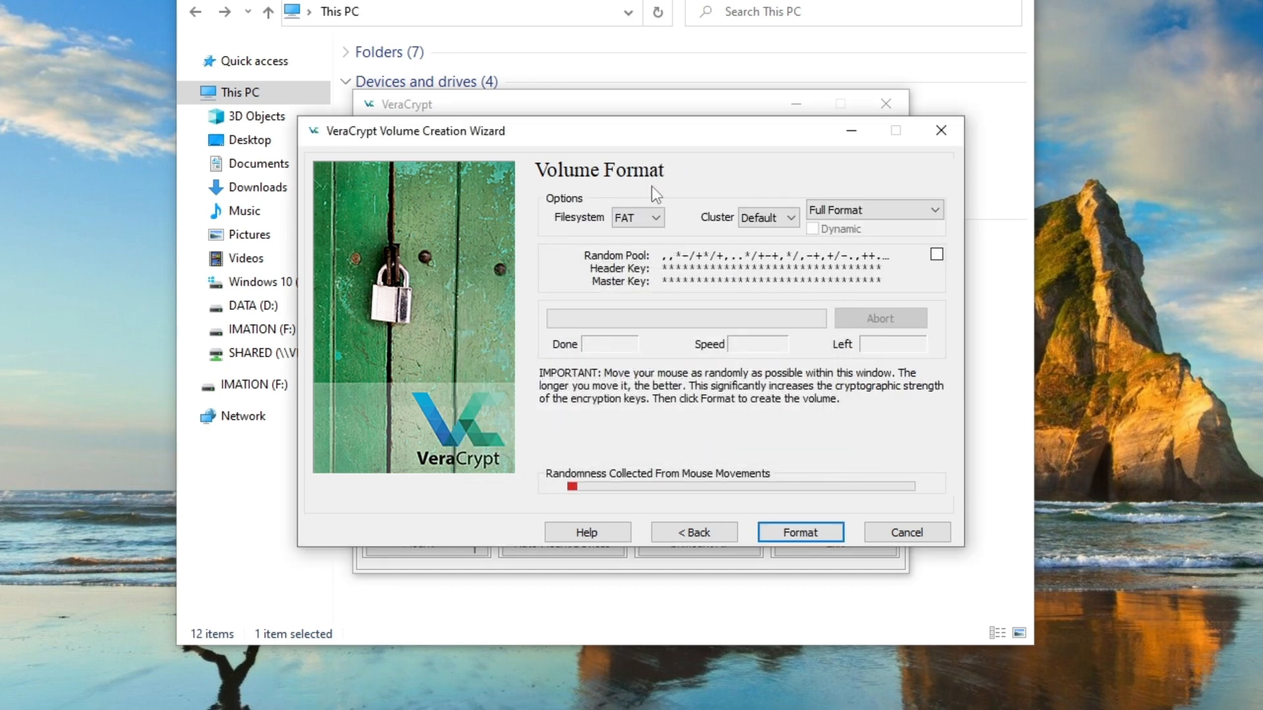
# Step: Keep FAT as the volume's filesystem and start formatting, agreeing to erase all files on the F: partition
pyautogui.click(656, 218)
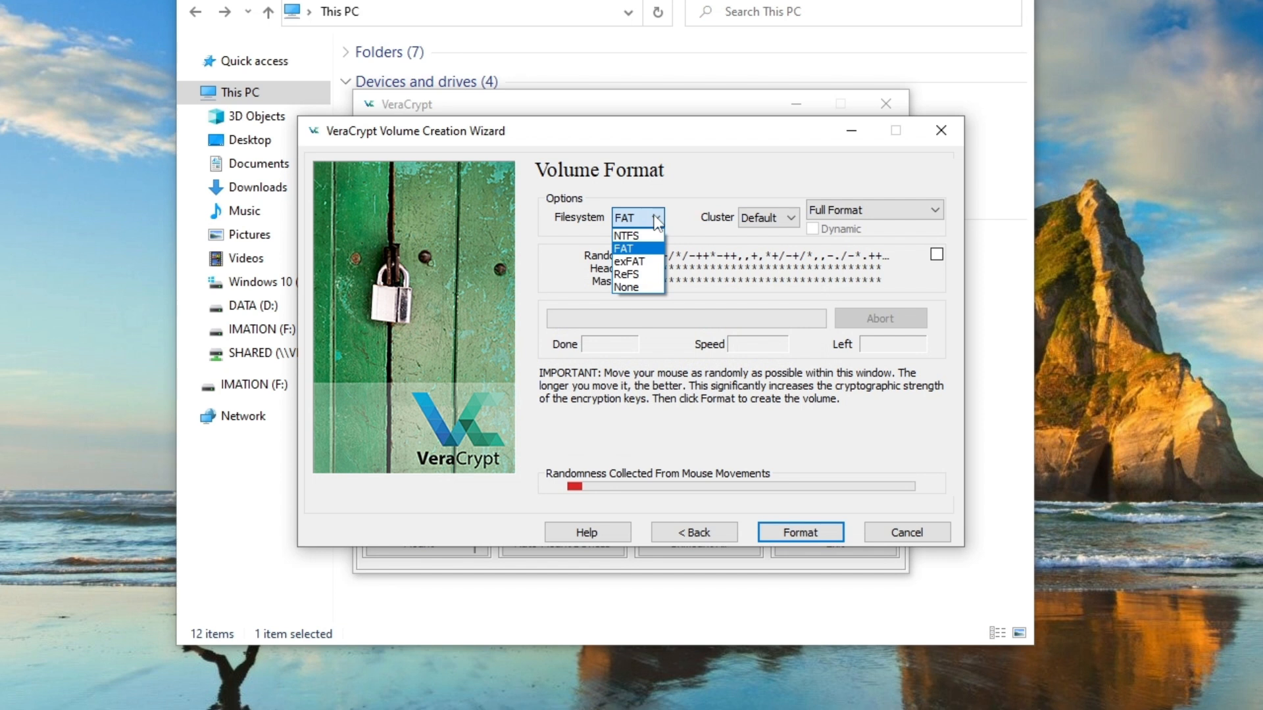
pyautogui.click(649, 250)
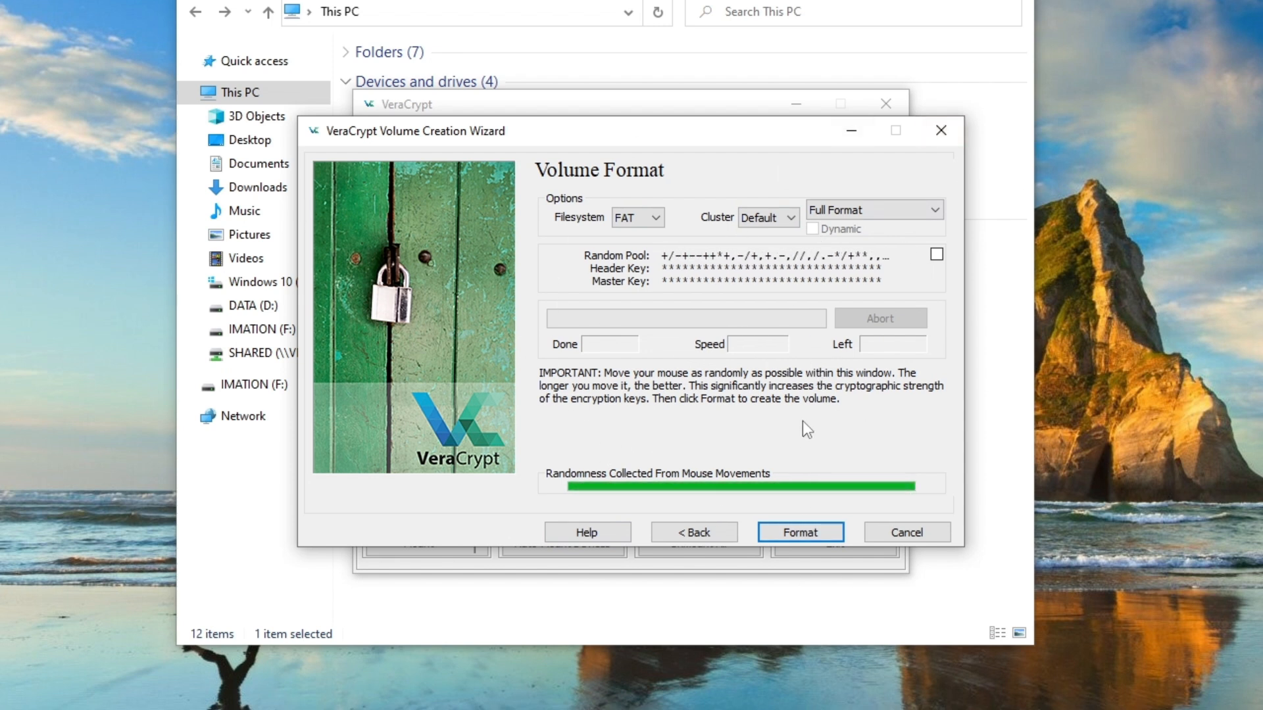
pyautogui.click(822, 534)
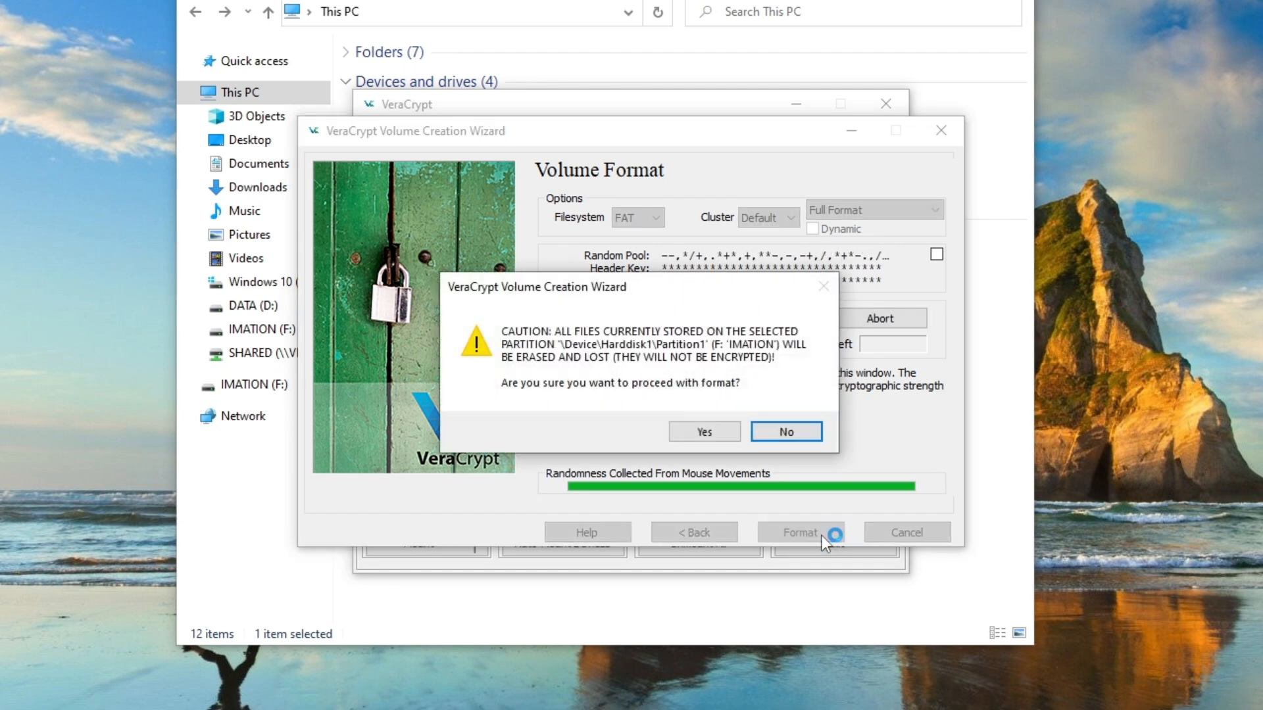
pyautogui.click(698, 431)
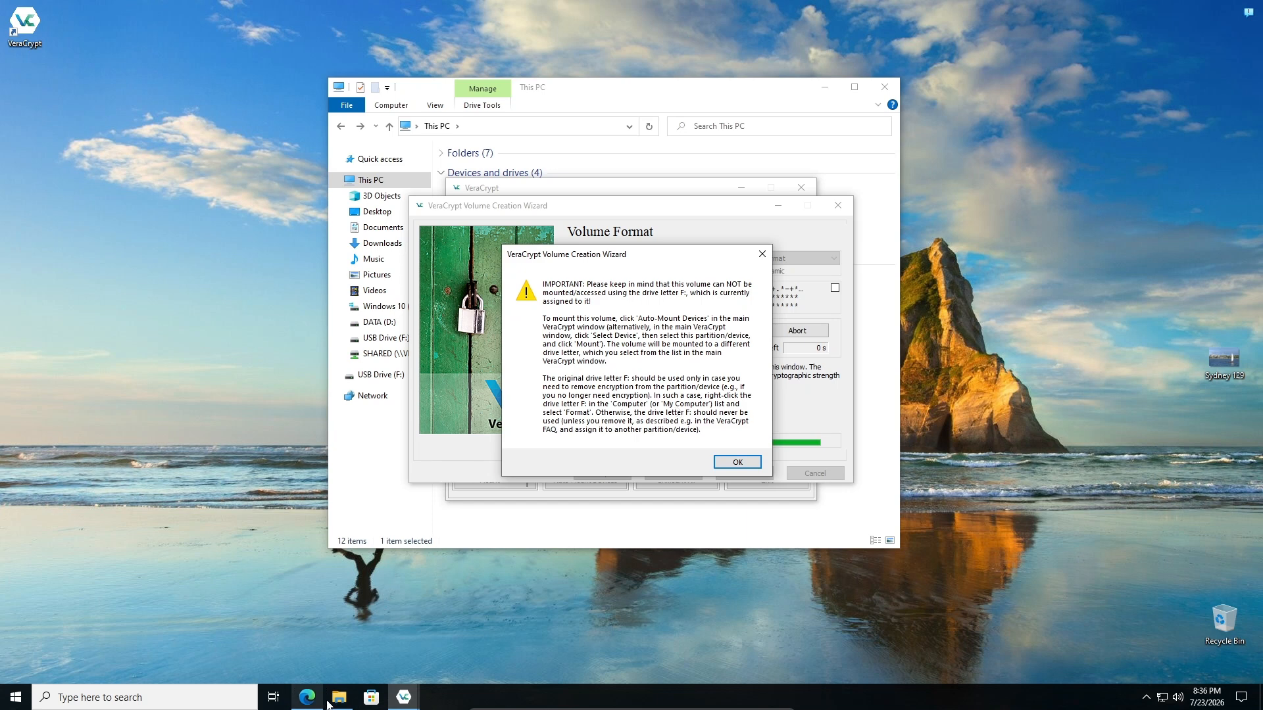
# Step: Try to open USB Drive (F:) in File Explorer, decline formatting the disk, and minimise the window
pyautogui.click(339, 697)
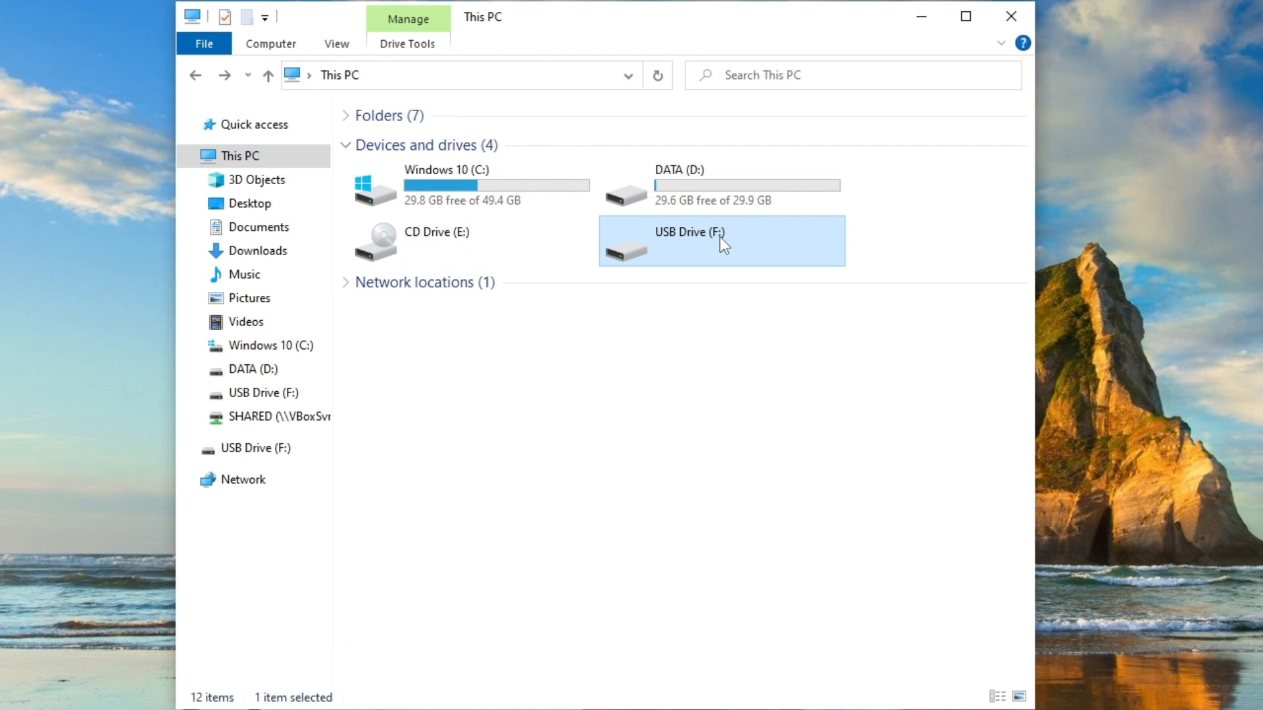
pyautogui.doubleClick(715, 238)
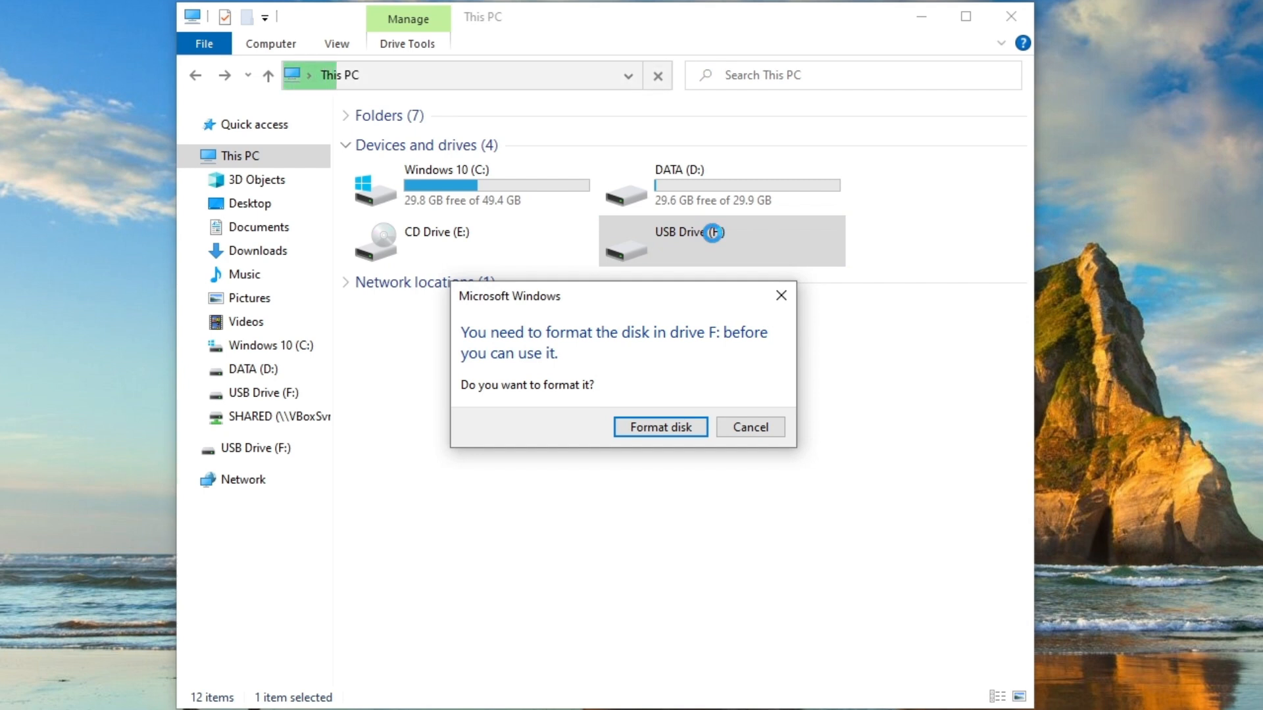
pyautogui.click(770, 425)
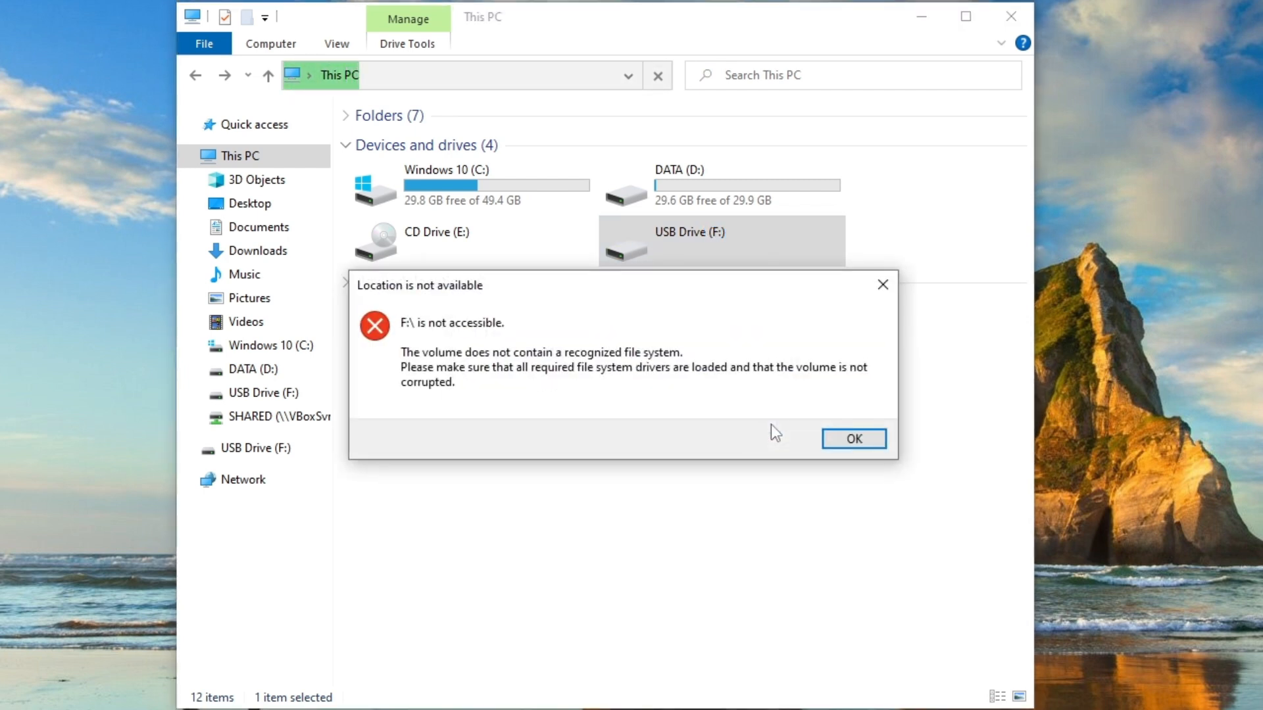
pyautogui.click(852, 439)
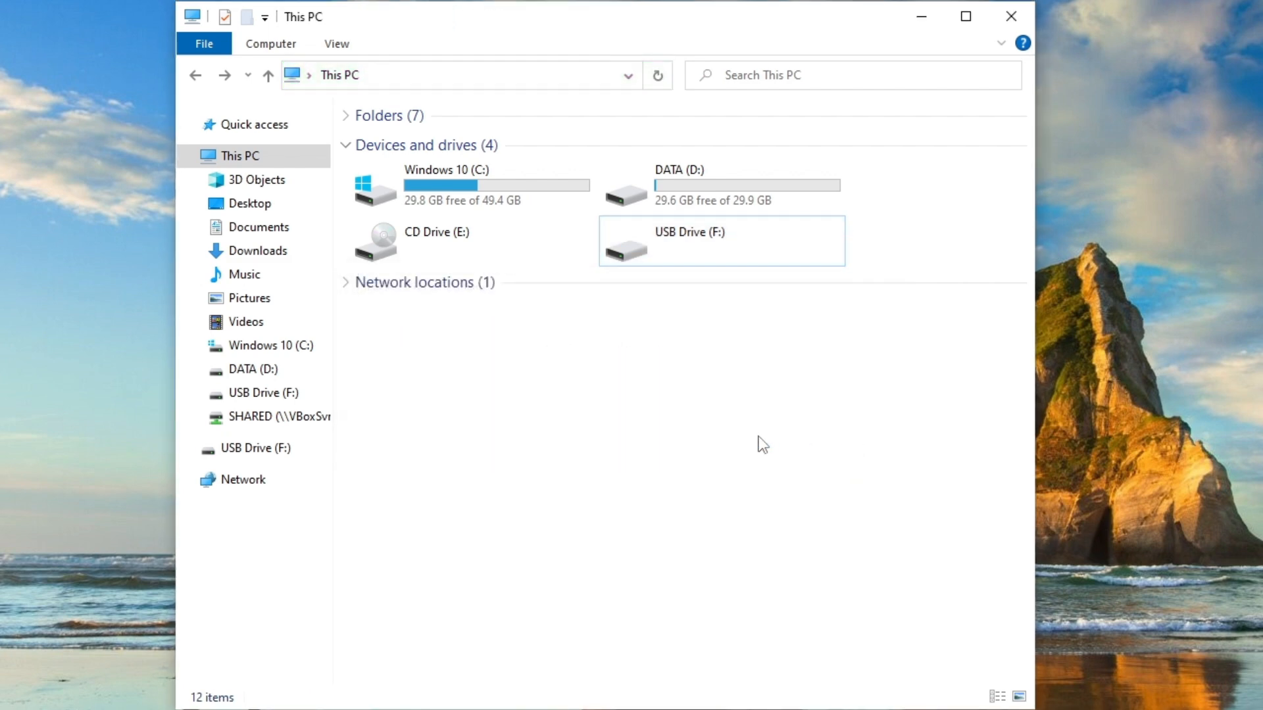
pyautogui.click(921, 16)
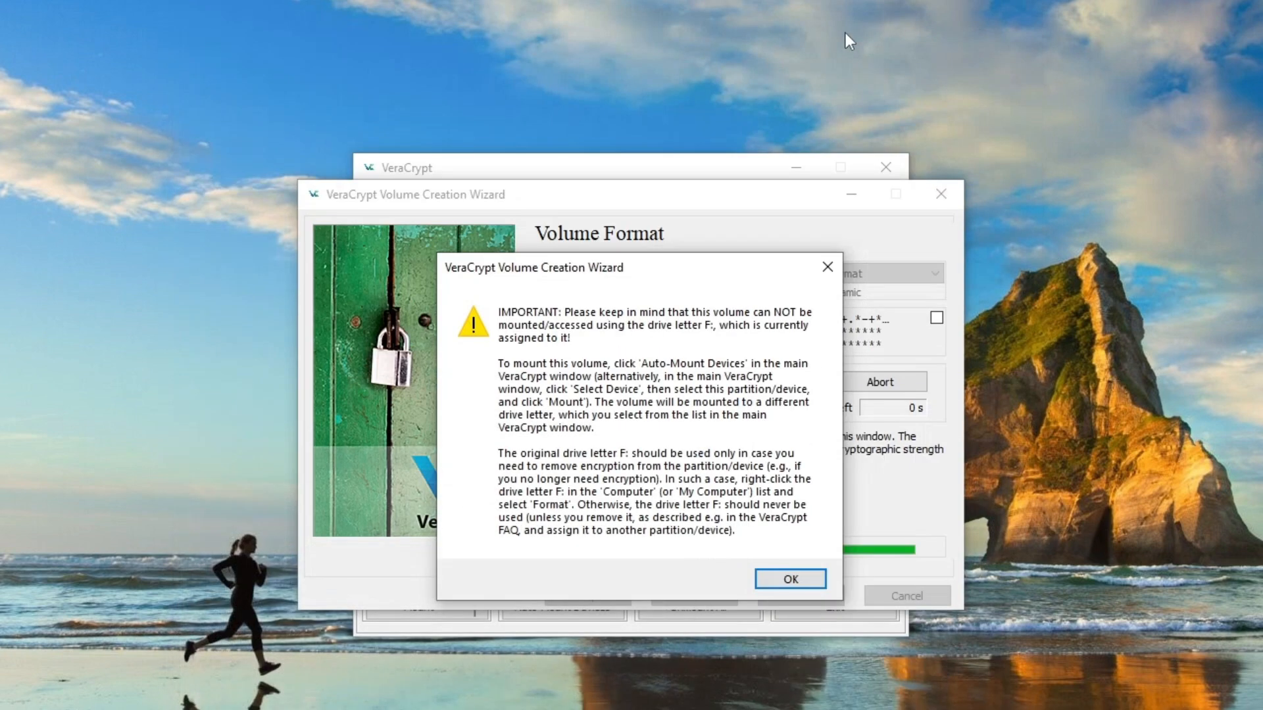
# Step: Acknowledge the drive letter and volume creation notices, and exit the Volume Creation Wizard
pyautogui.click(796, 574)
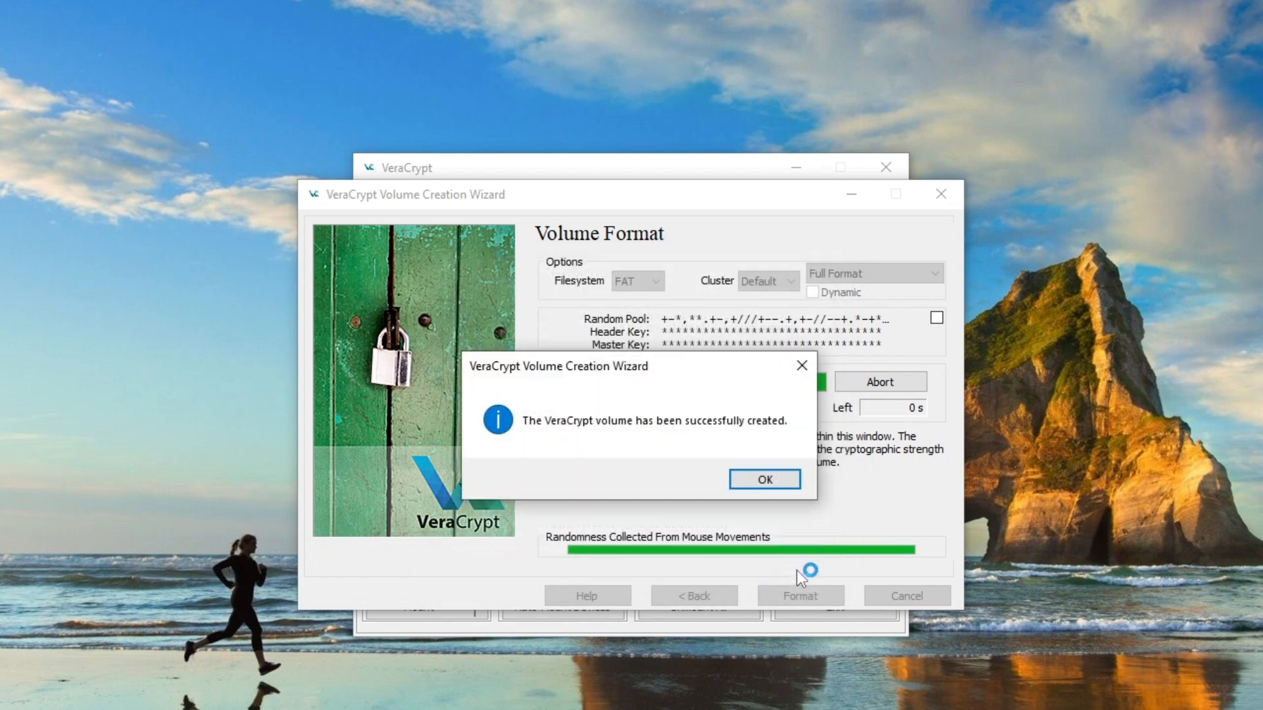
pyautogui.click(772, 477)
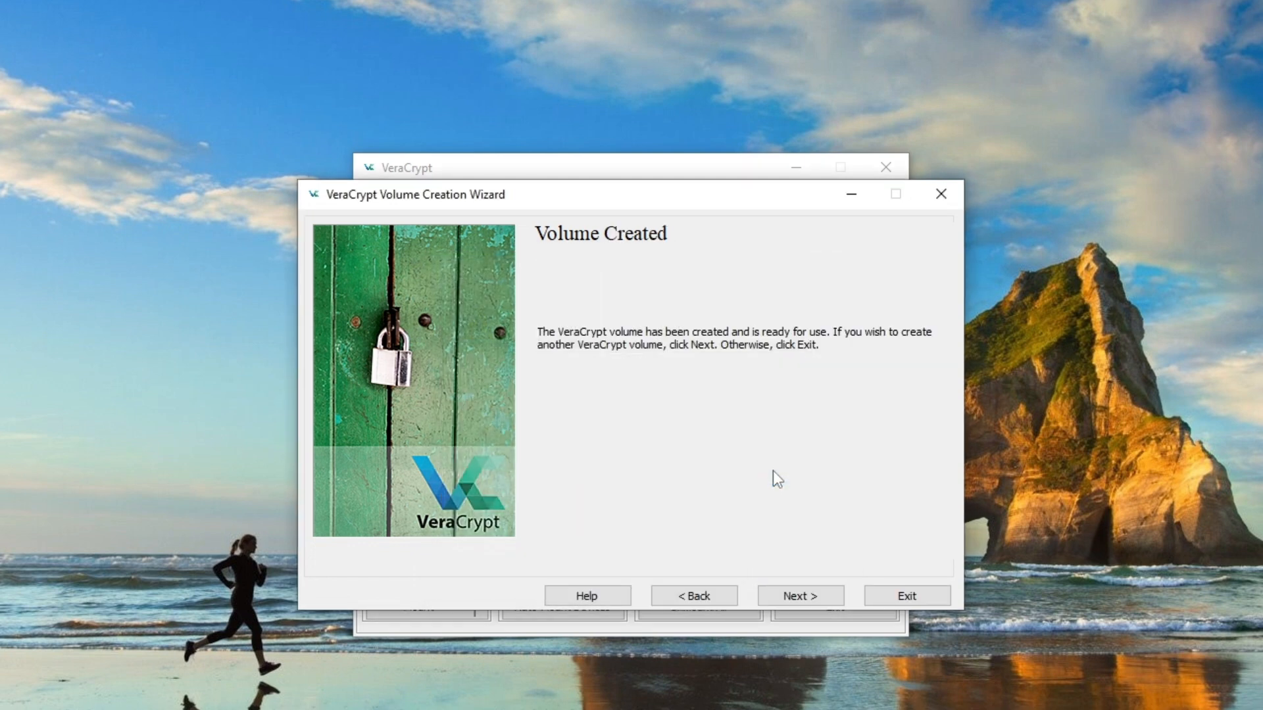
pyautogui.click(908, 595)
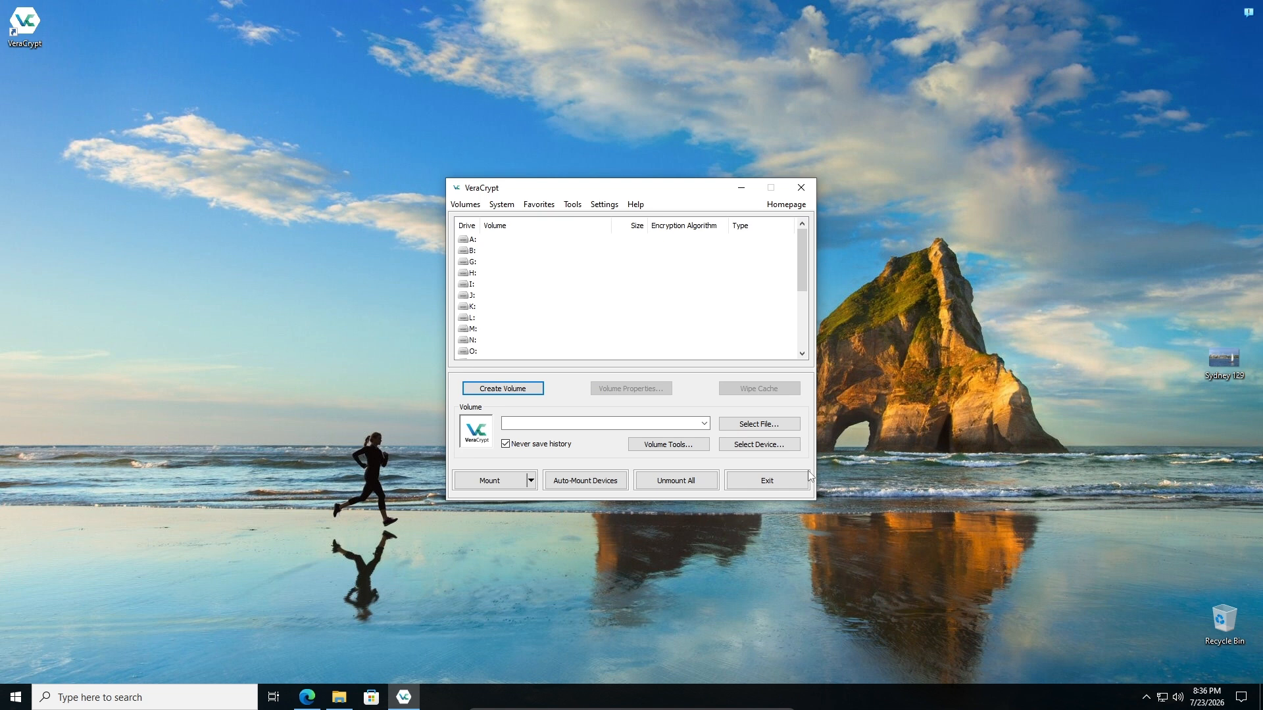
# Step: Look at USB Drive (F:) among the drives in File Explorer, and return to the VeraCrypt window
pyautogui.click(339, 697)
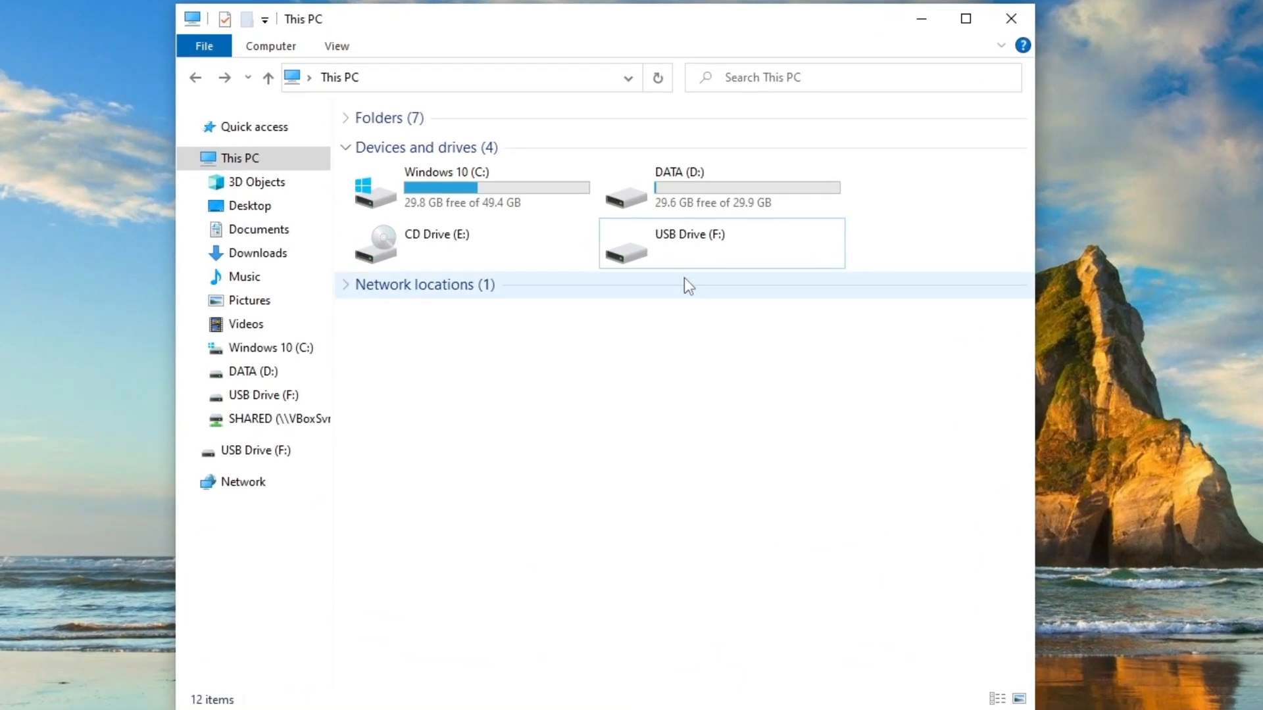
pyautogui.click(728, 258)
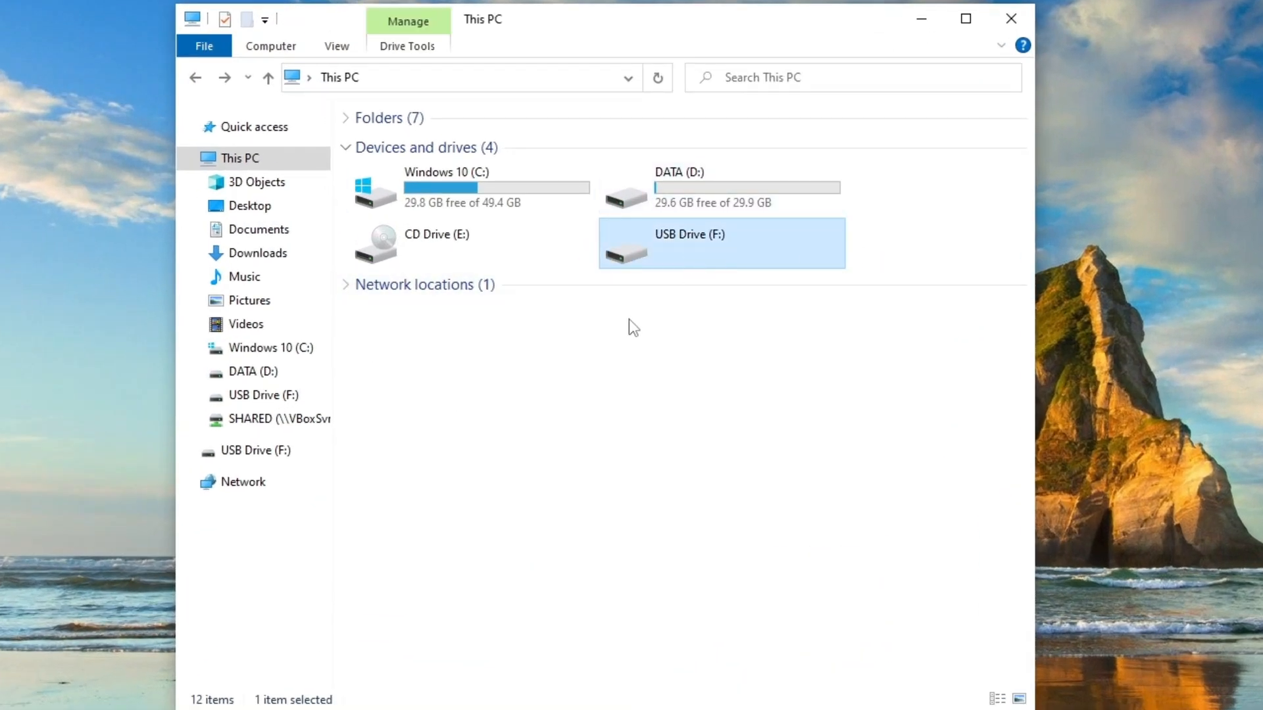
pyautogui.click(930, 14)
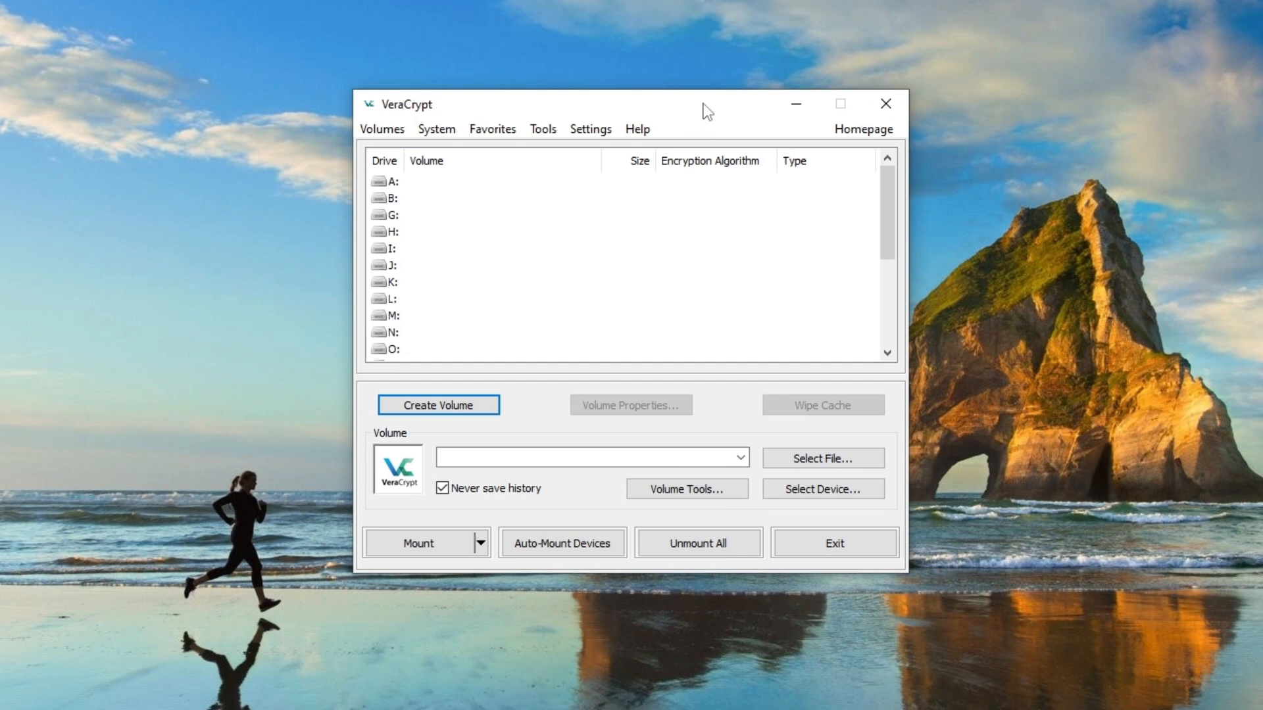
# Step: Select drive letter G: for mounting and choose Removable Disk 1 (F:) as the device
pyautogui.click(410, 216)
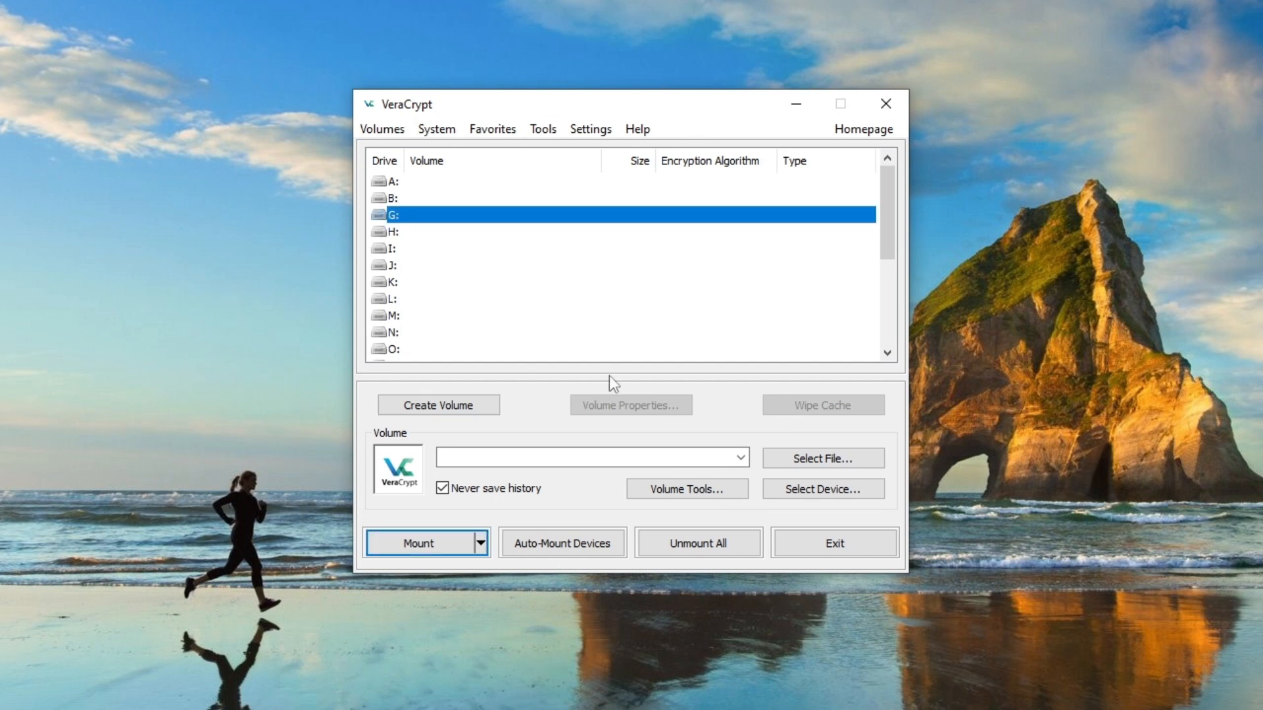
pyautogui.click(818, 491)
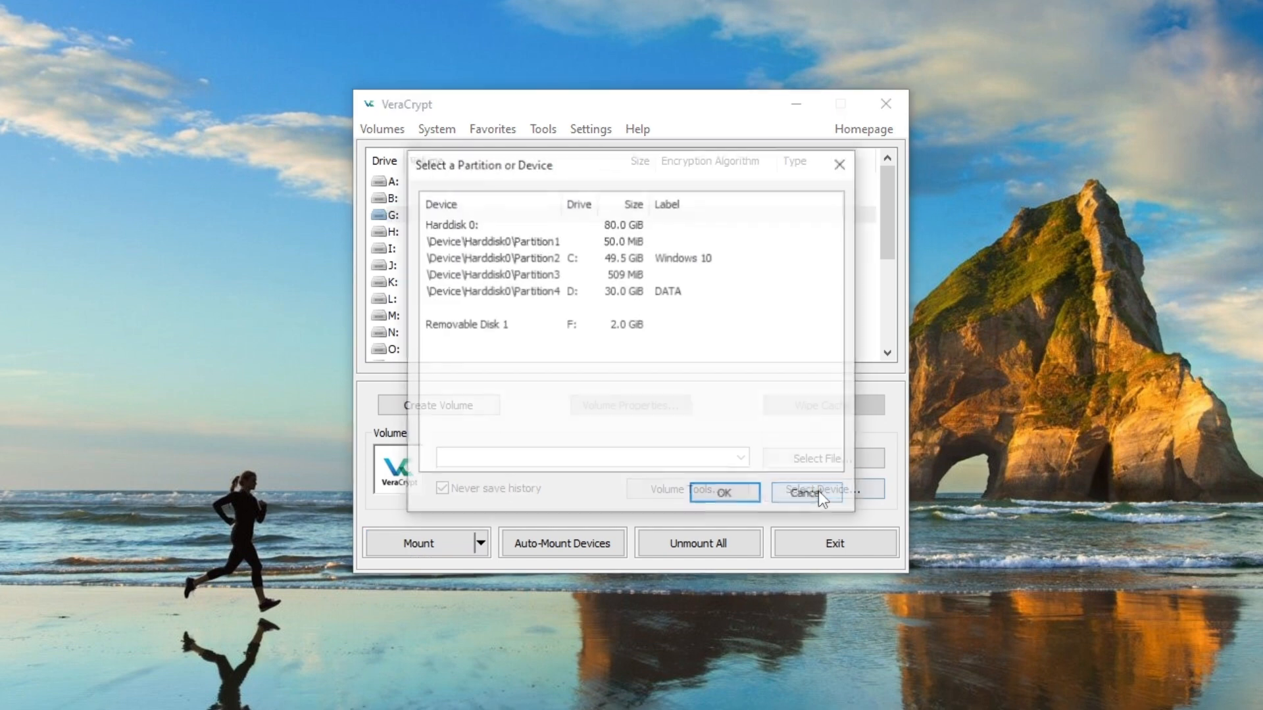
pyautogui.click(485, 331)
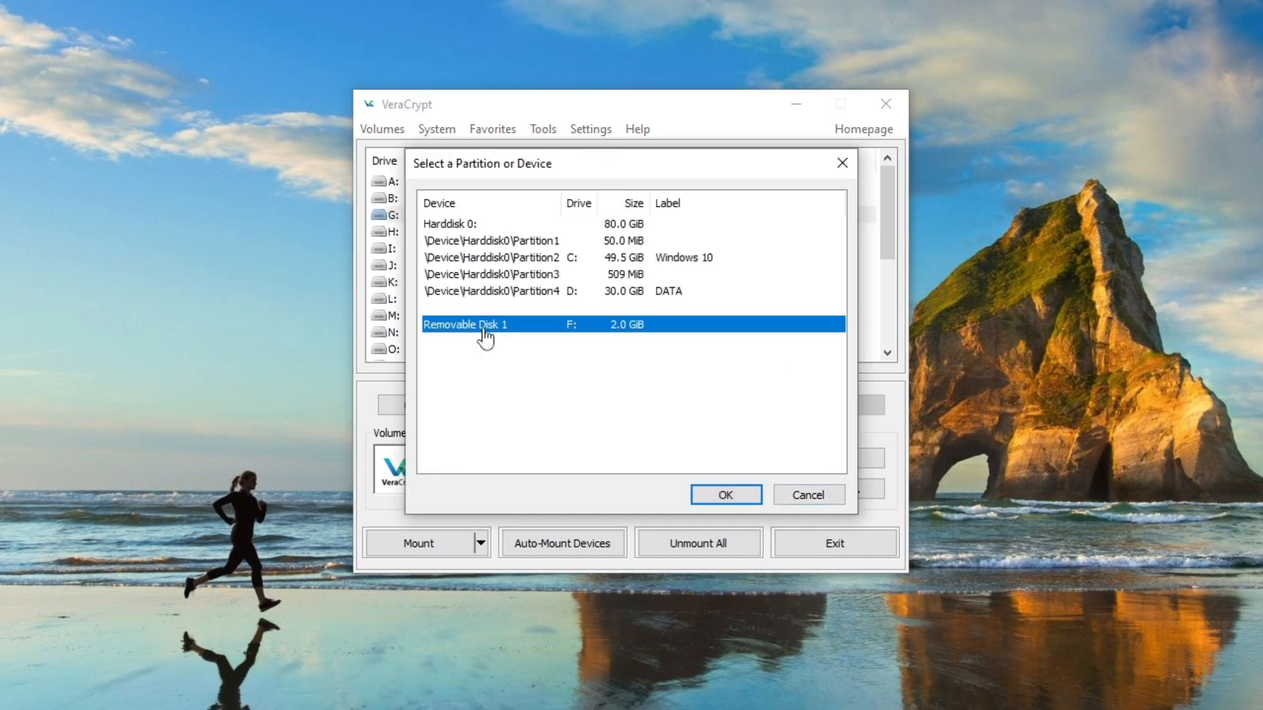
pyautogui.click(726, 493)
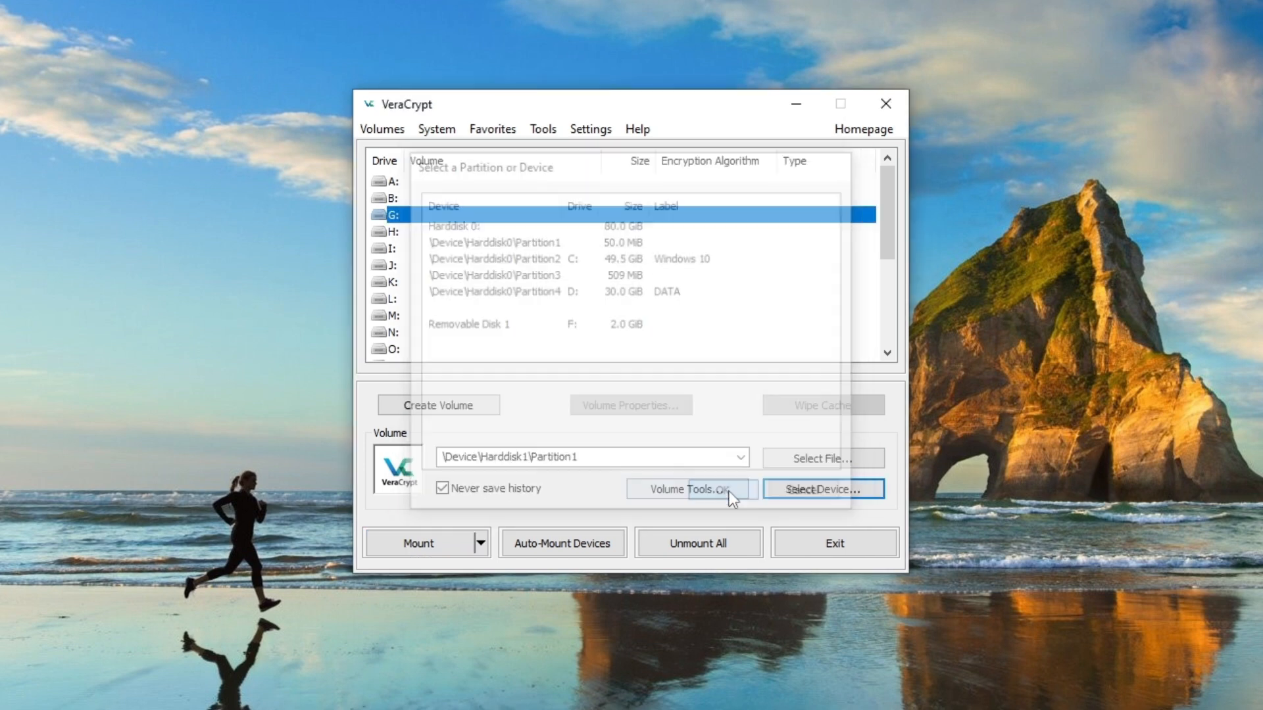
# Step: Mount the selected device with the volume password, enabling "Mount volume as removable medium" in the mount options
pyautogui.click(419, 544)
pyautogui.write('*********')
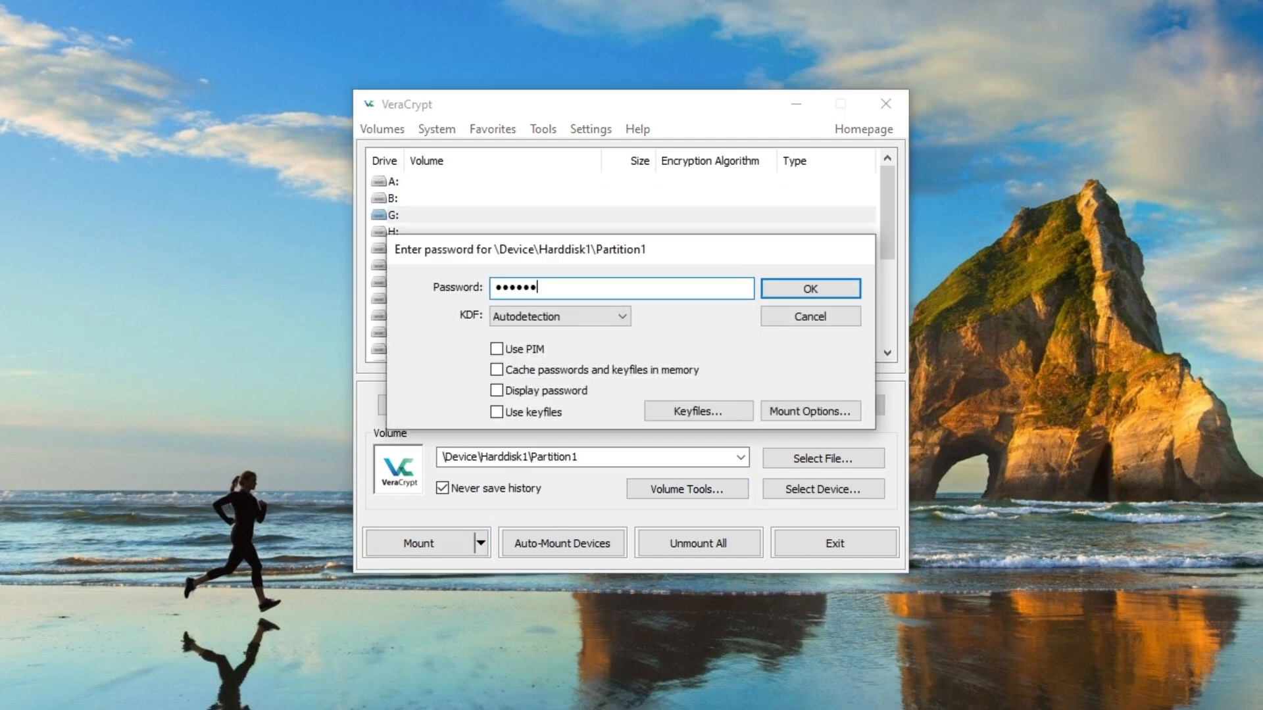
pyautogui.click(856, 407)
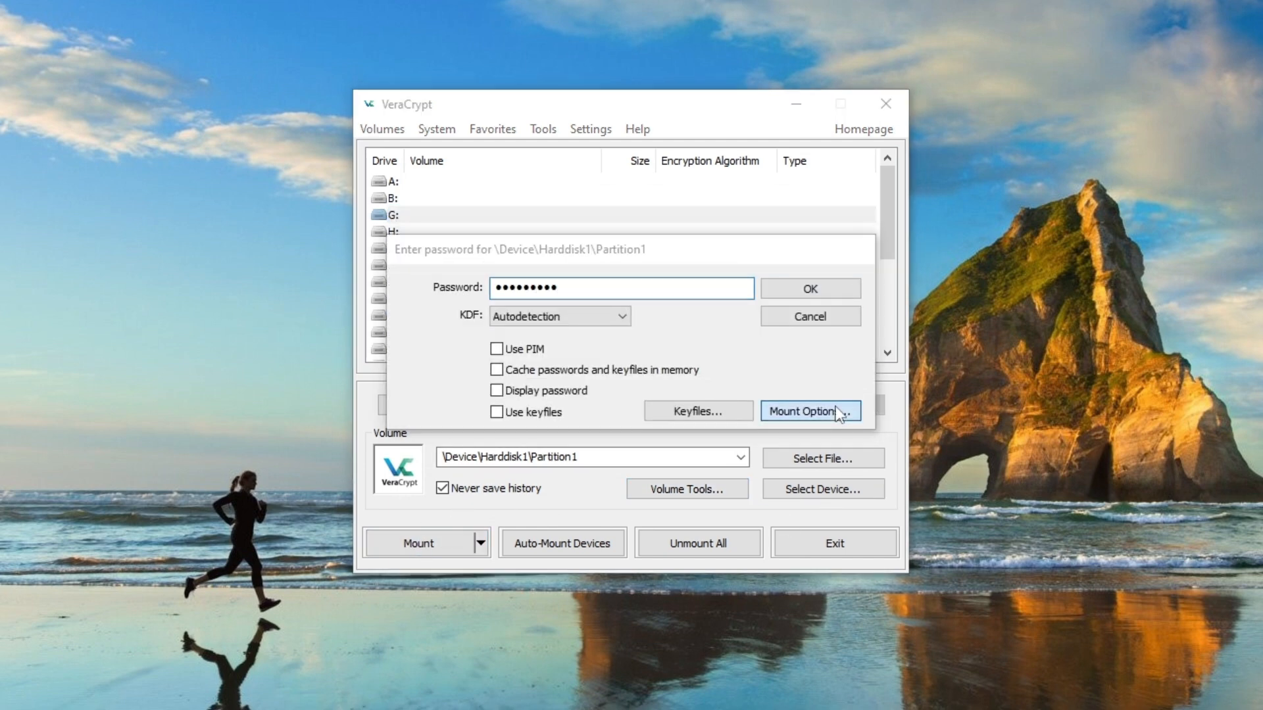
pyautogui.click(517, 202)
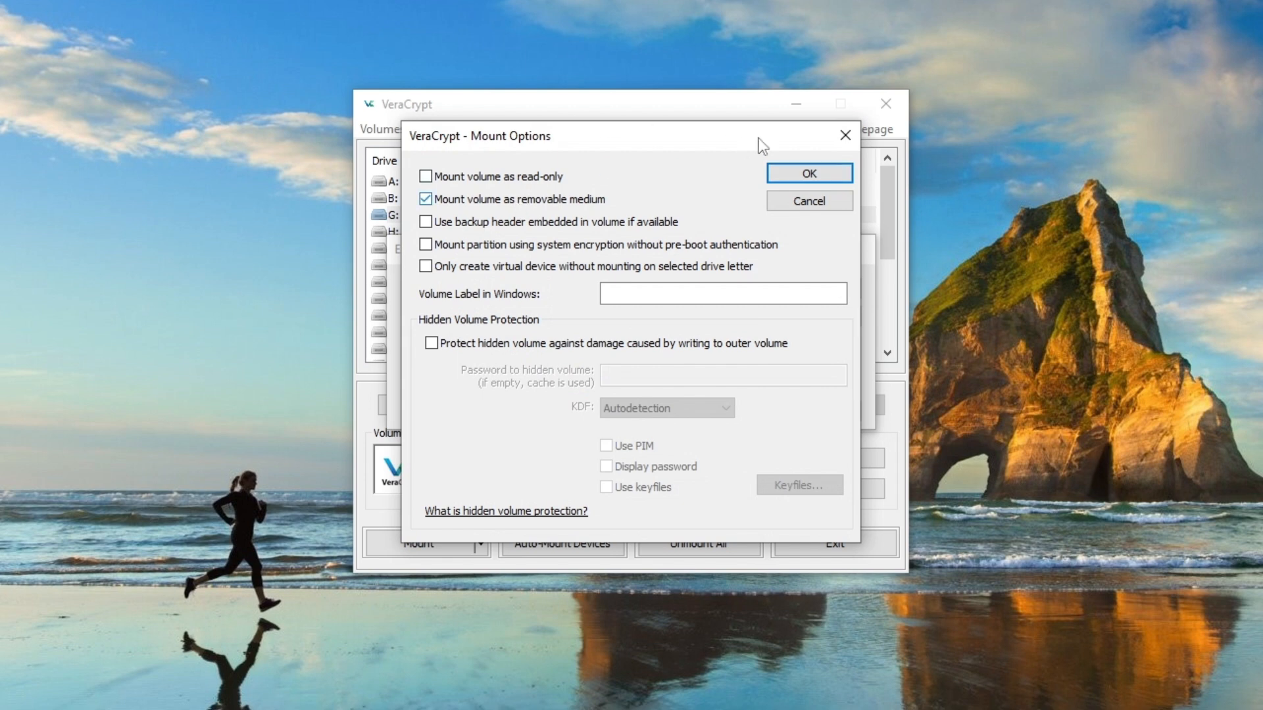
pyautogui.click(796, 173)
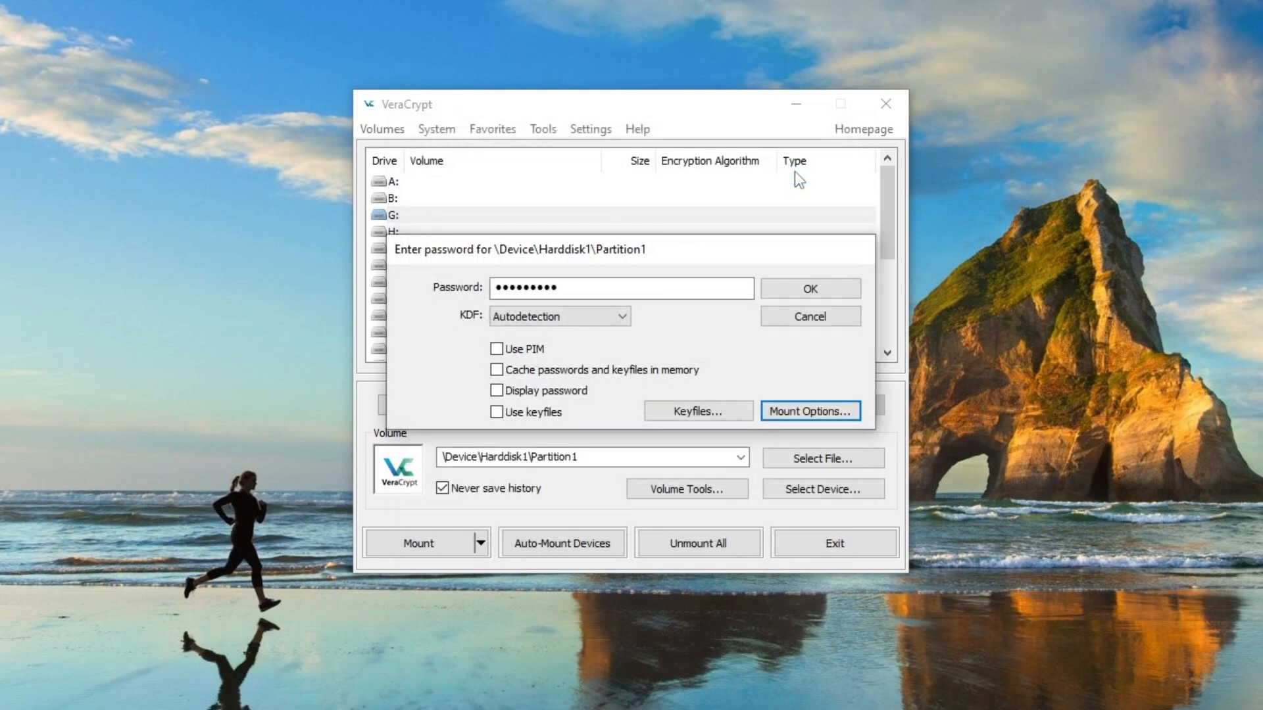
pyautogui.click(822, 289)
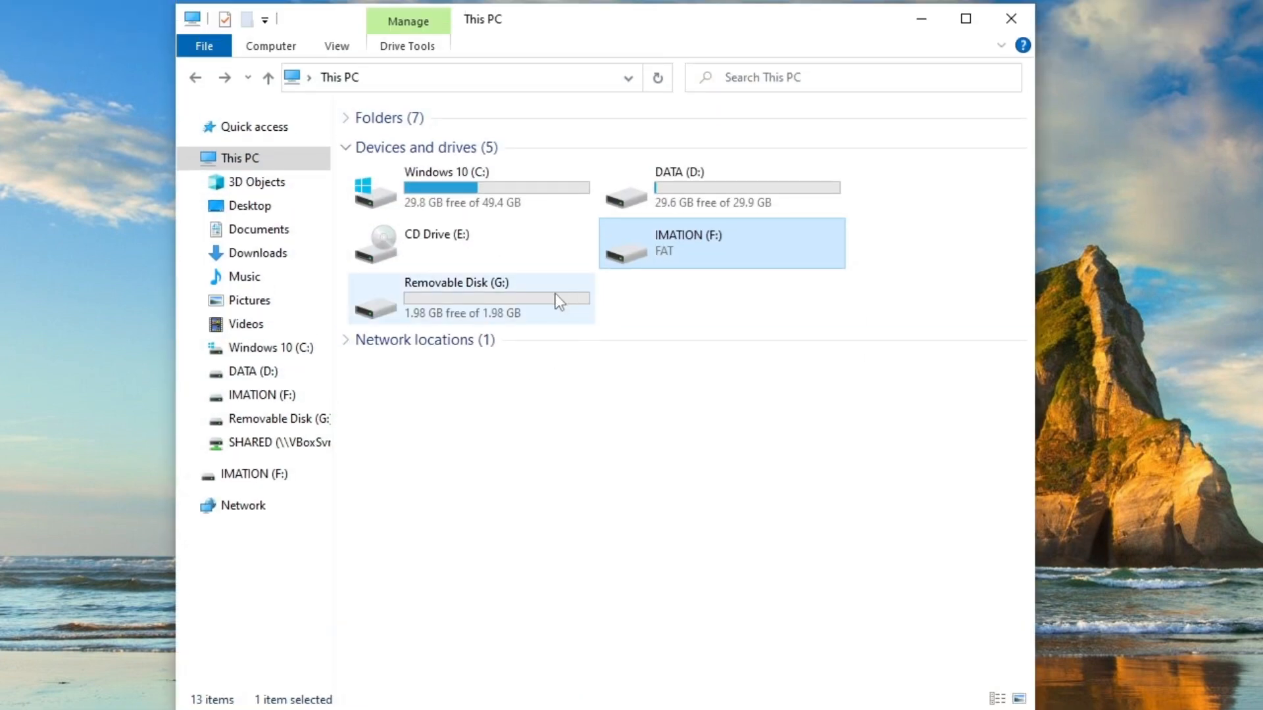
# Step: Open Removable Disk (G:) in File Explorer and create a folder named TMP on it
pyautogui.click(540, 303)
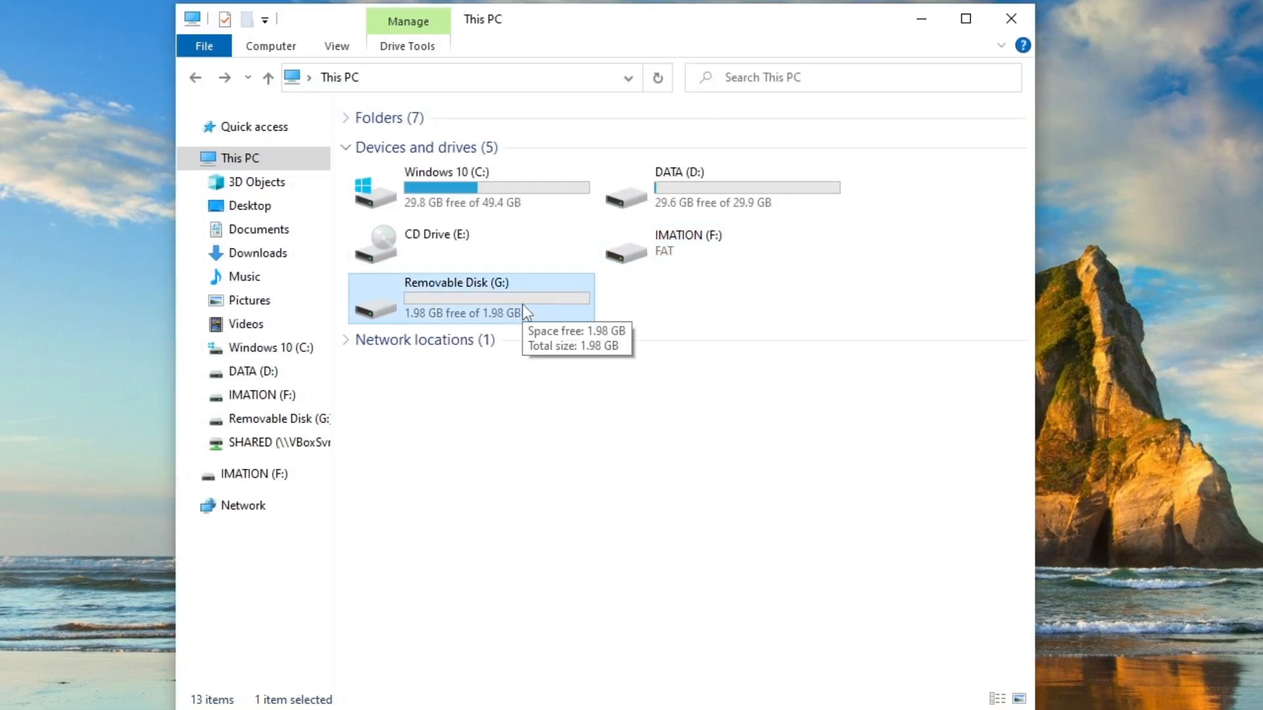
pyautogui.doubleClick(523, 306)
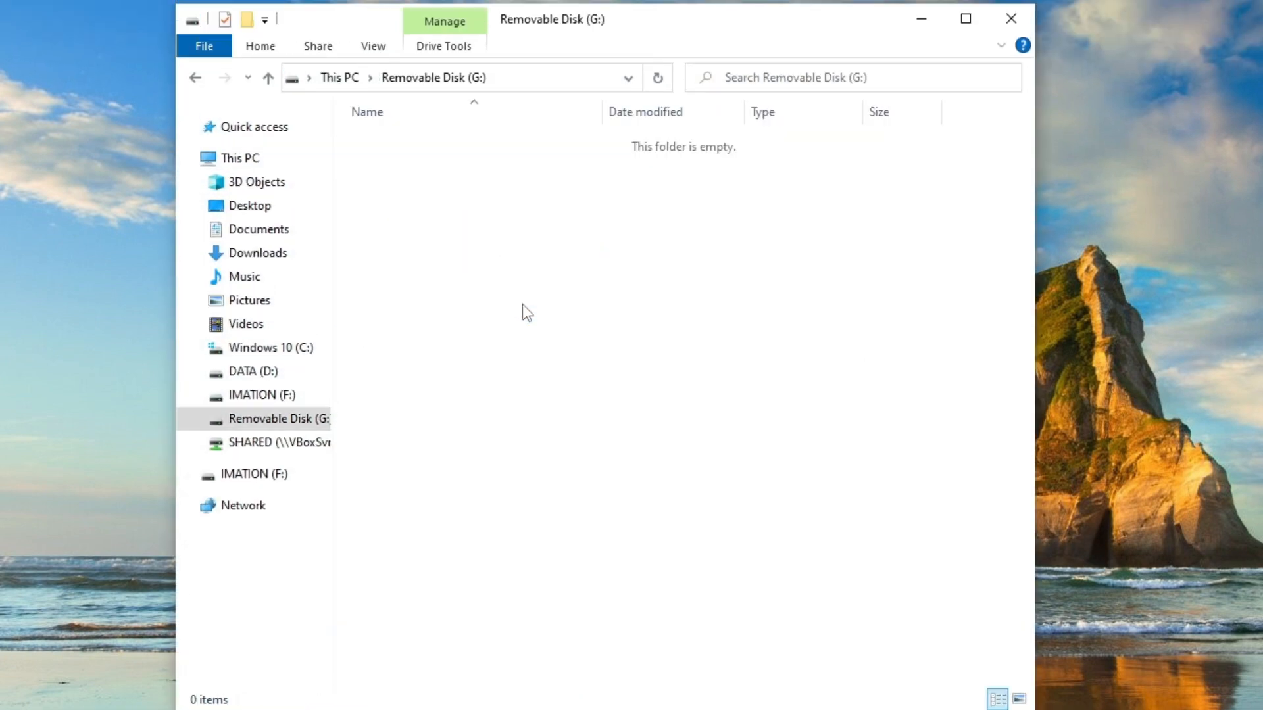
pyautogui.rightClick(450, 275)
pyautogui.moveTo(547, 490)
pyautogui.click(764, 476)
pyautogui.write('T')
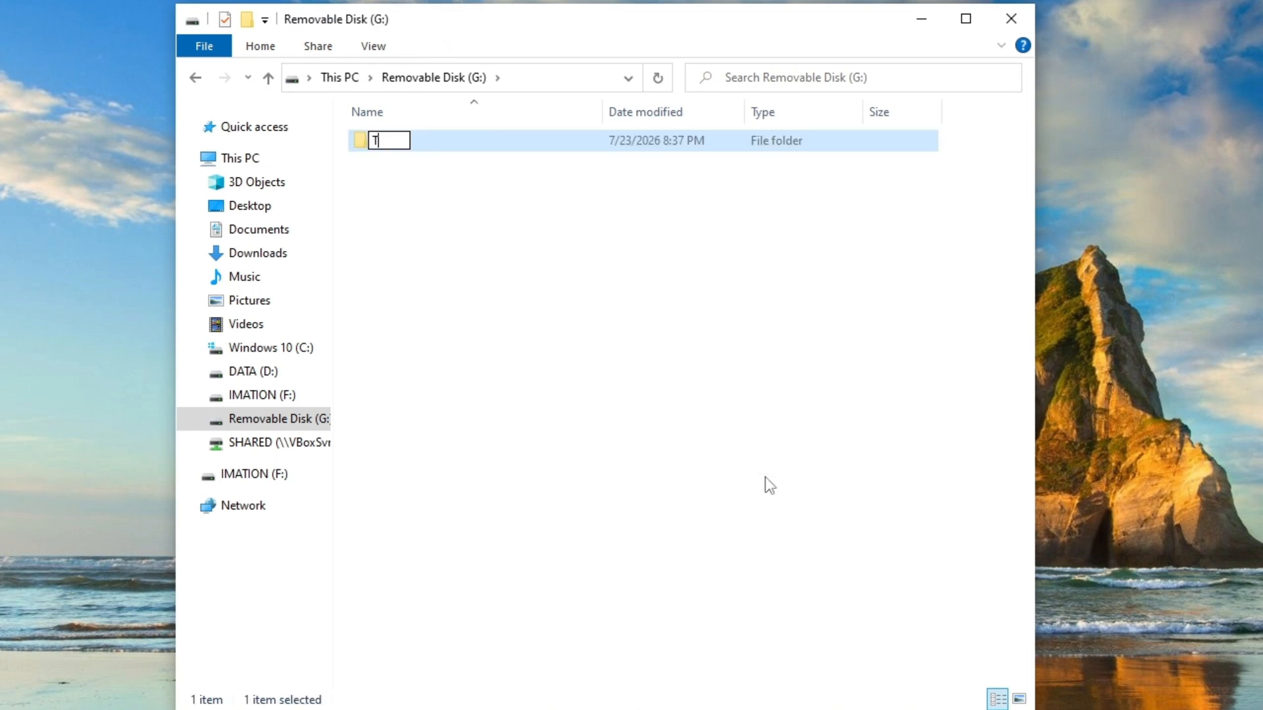
pyautogui.write('MP')
pyautogui.press('Return')
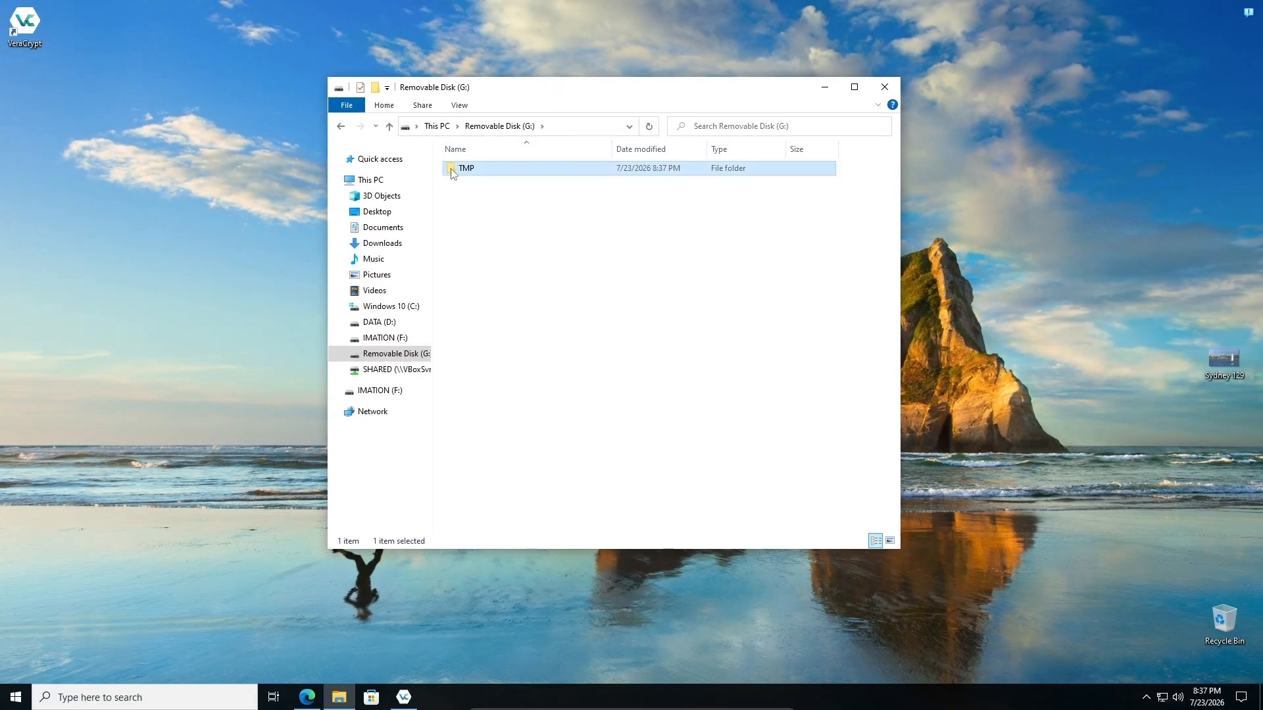
# Step: Paste the copied Sydney 129 image into the TMP folder and return to the root of drive G:
pyautogui.doubleClick(453, 173)
pyautogui.hotkey('ctrl', 'v')
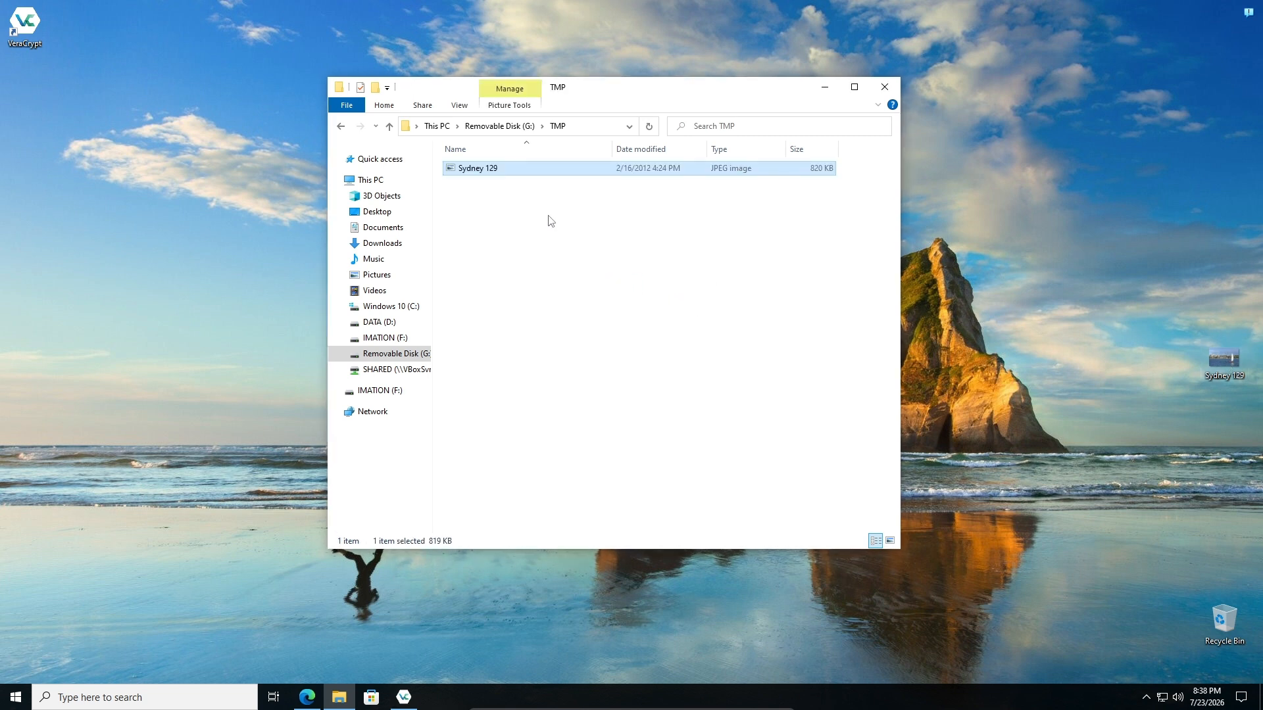
pyautogui.click(340, 128)
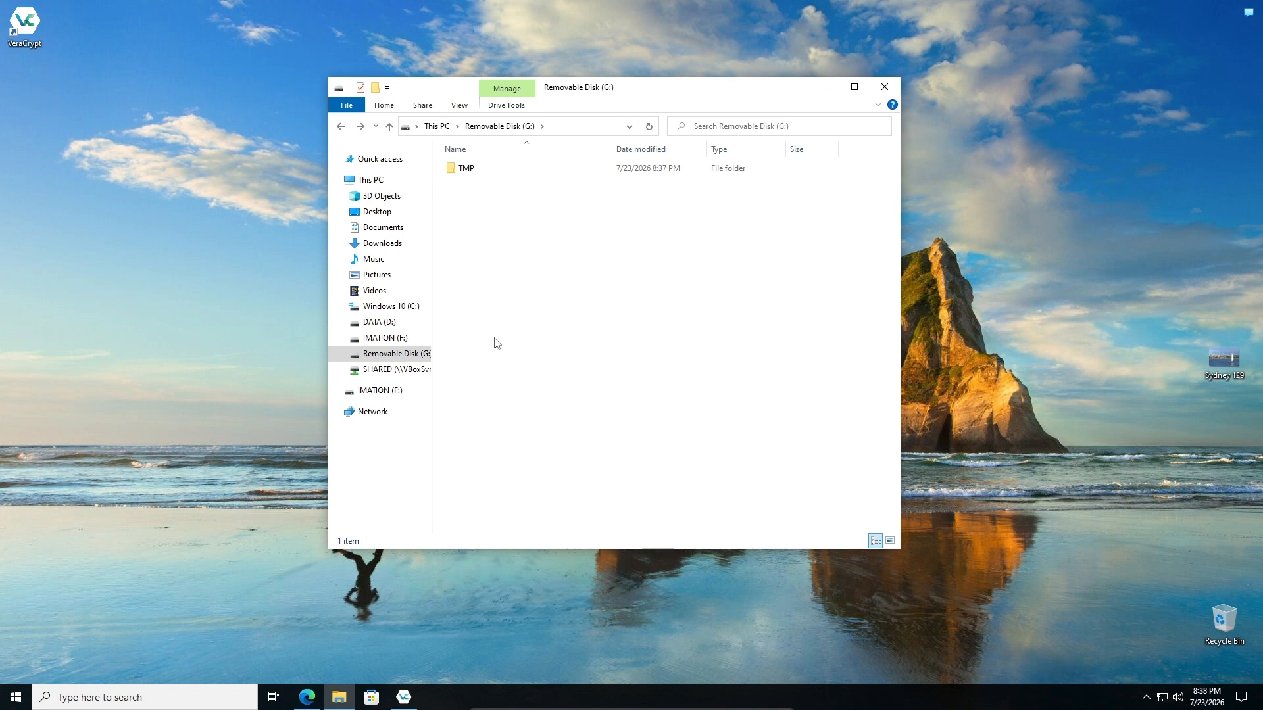
# Step: Switch to VeraCrypt and unmount the encrypted volume from drive G:
pyautogui.click(403, 697)
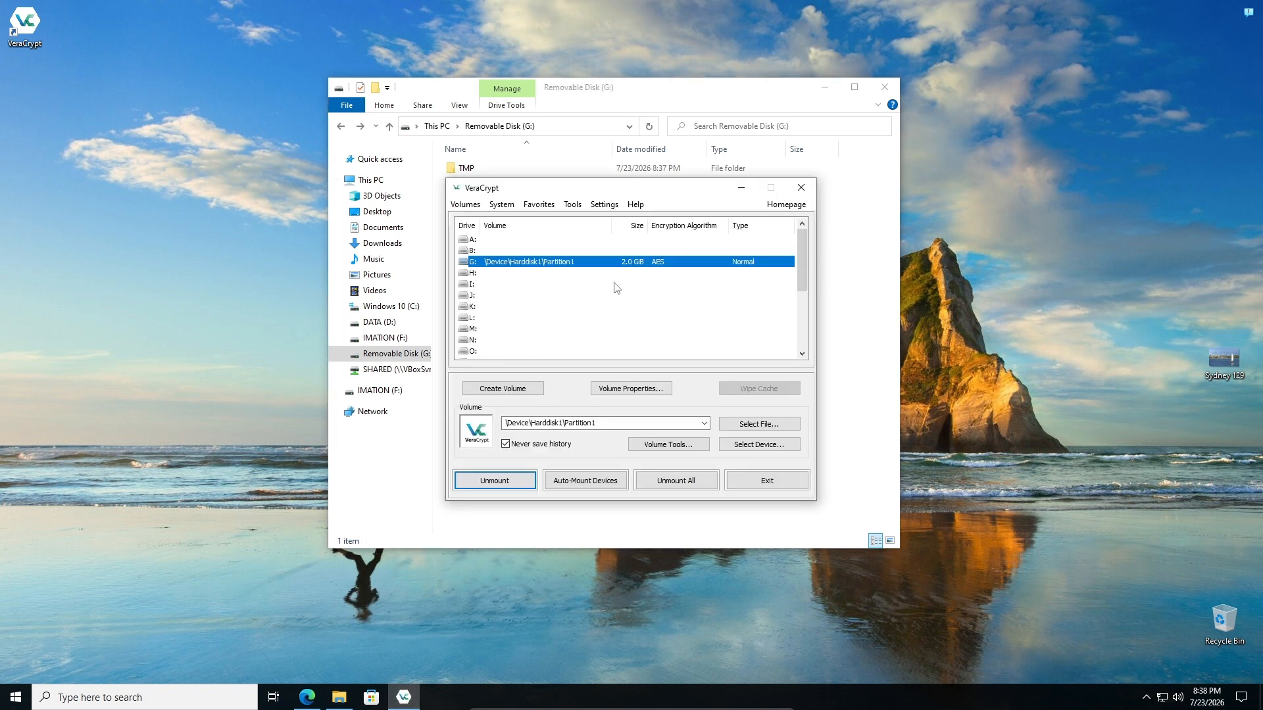
pyautogui.click(494, 481)
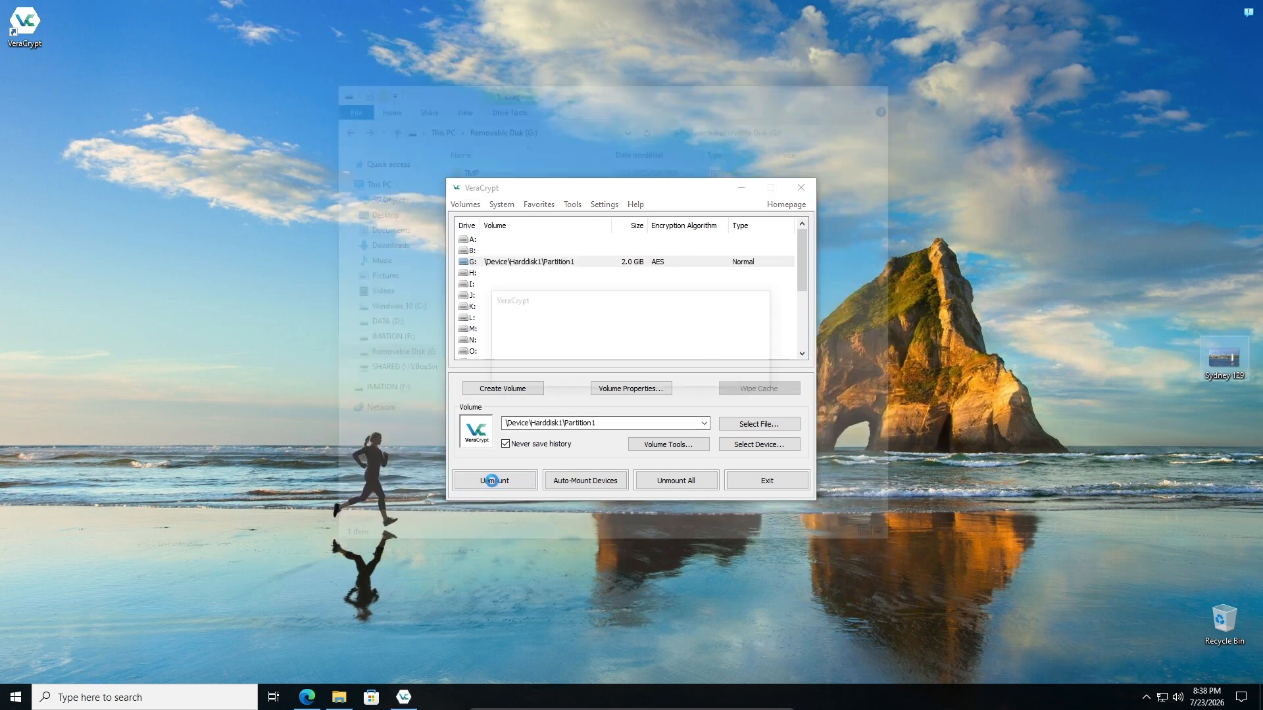
# Step: Try to open IMATION (F:) in File Explorer, declining to format the disk and dismissing the error
pyautogui.click(347, 701)
pyautogui.doubleClick(715, 236)
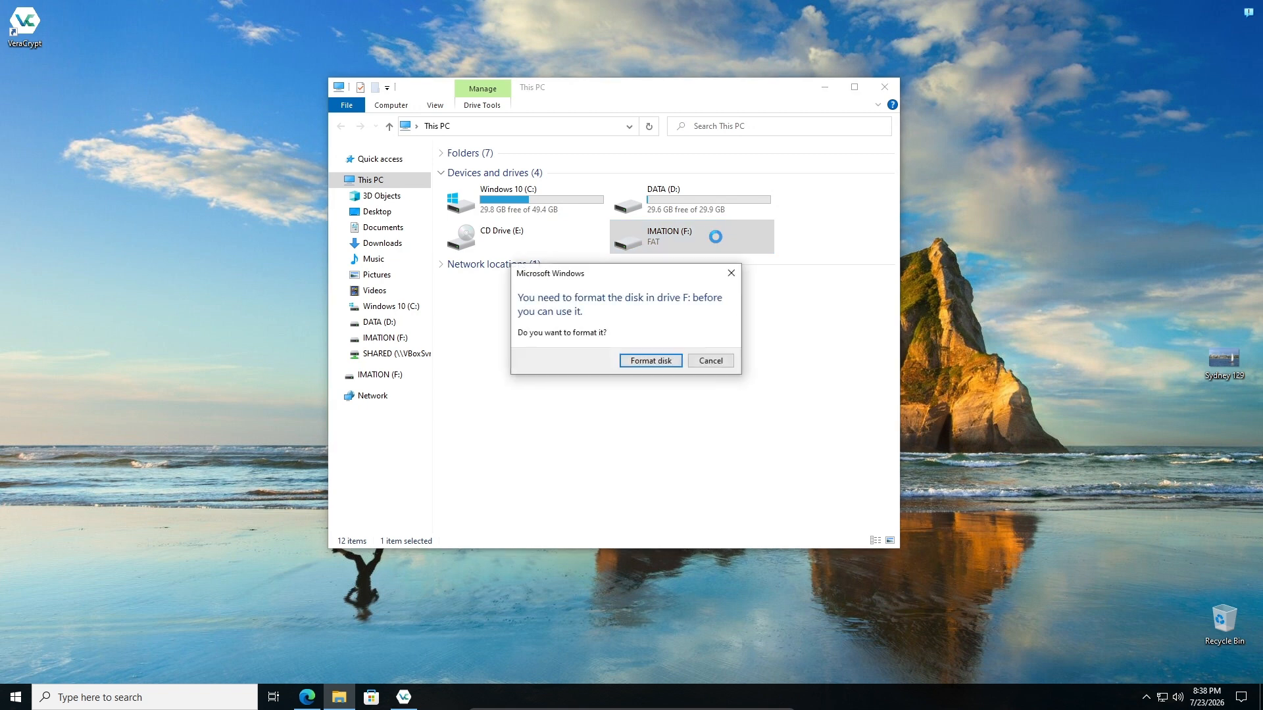
pyautogui.click(723, 360)
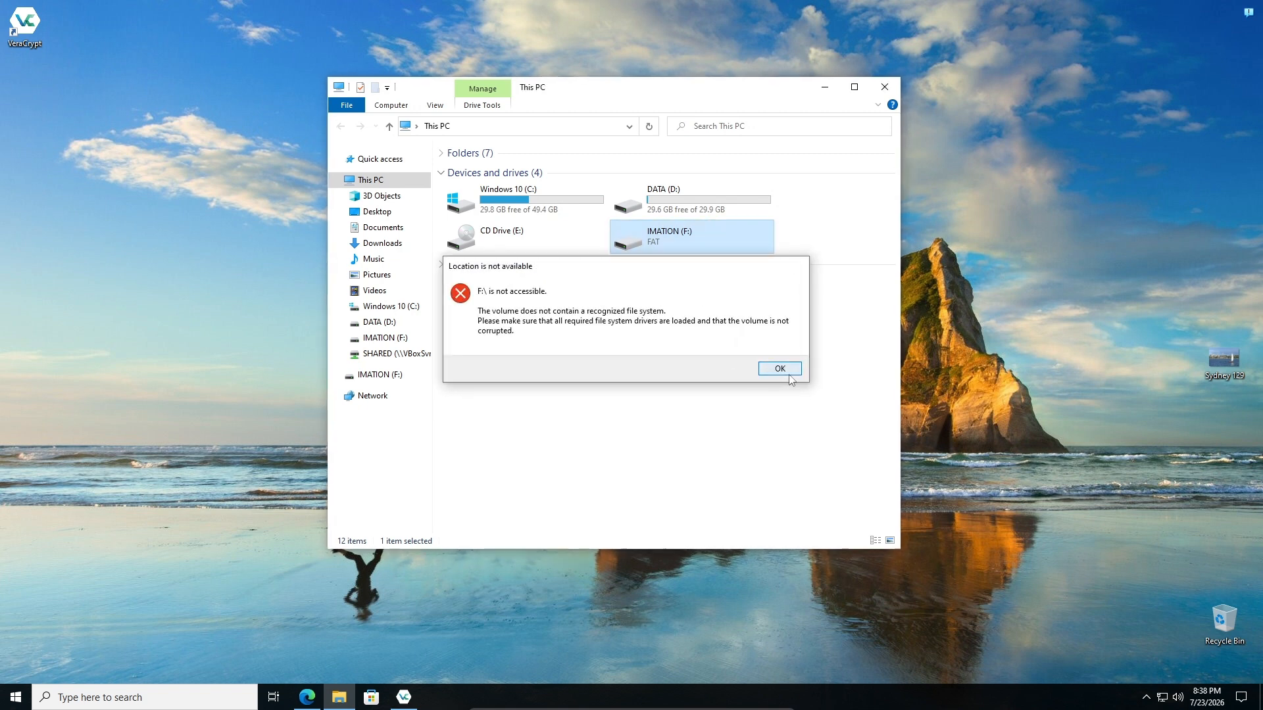
pyautogui.click(789, 374)
pyautogui.click(715, 369)
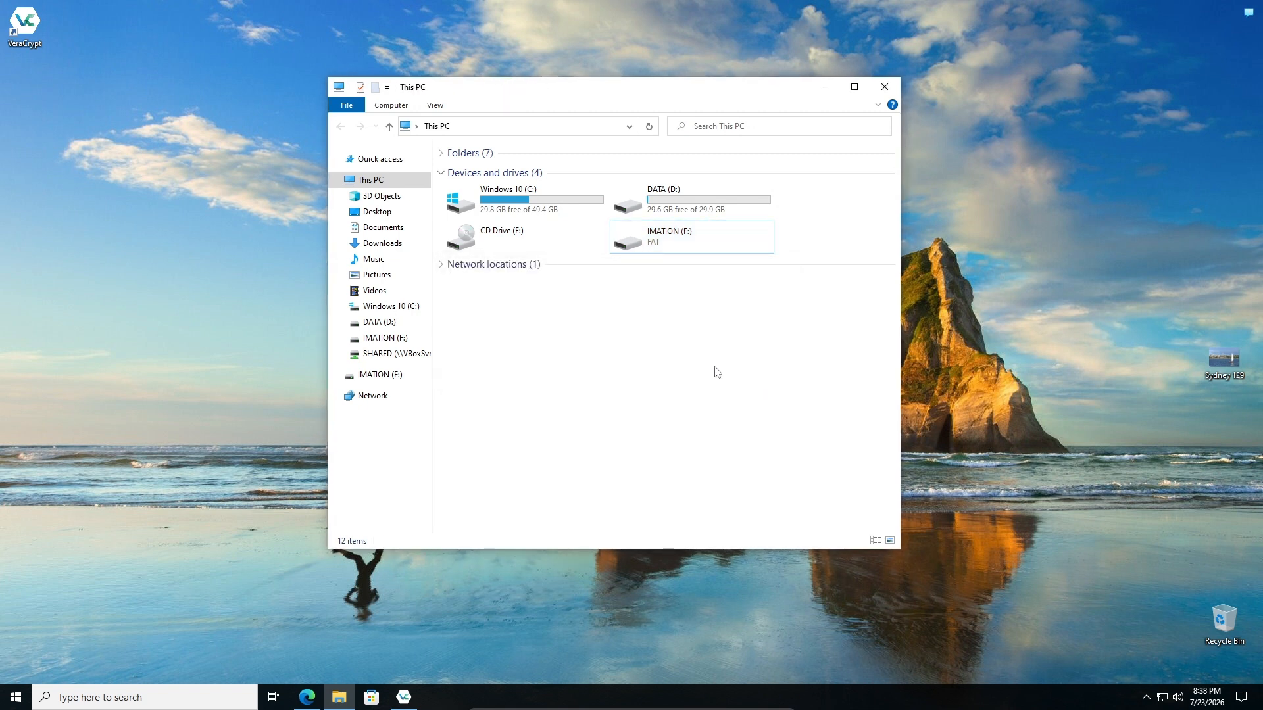